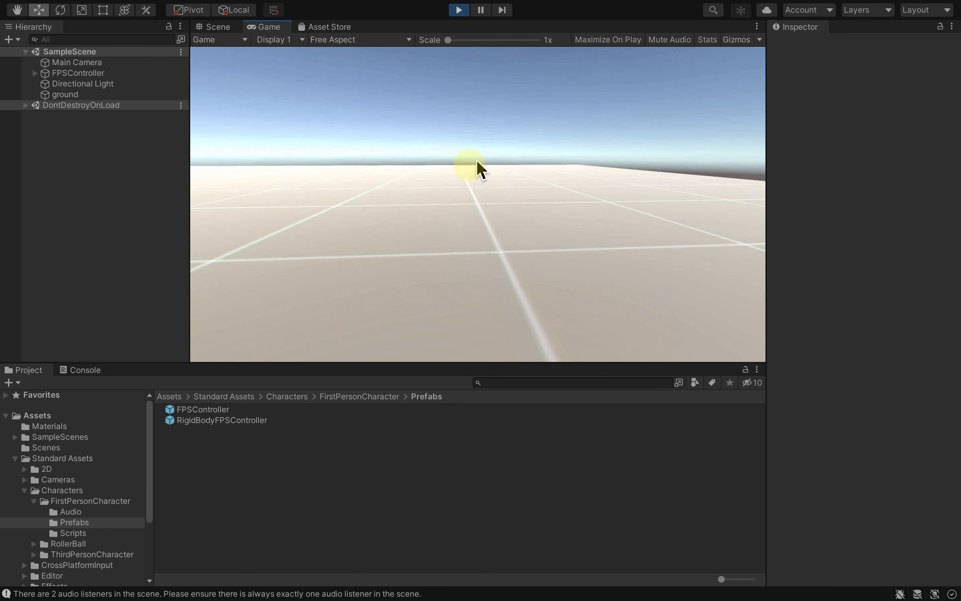
Step: Stop play mode and add a 3D cube to the scene
left_click(460, 14)
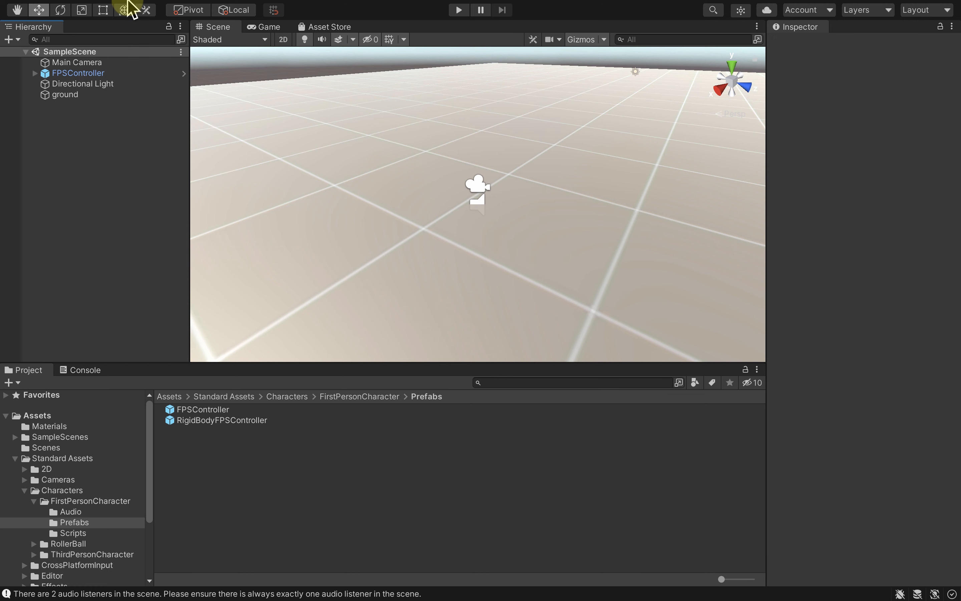
mouse_move(129, 6)
left_click(186, 7)
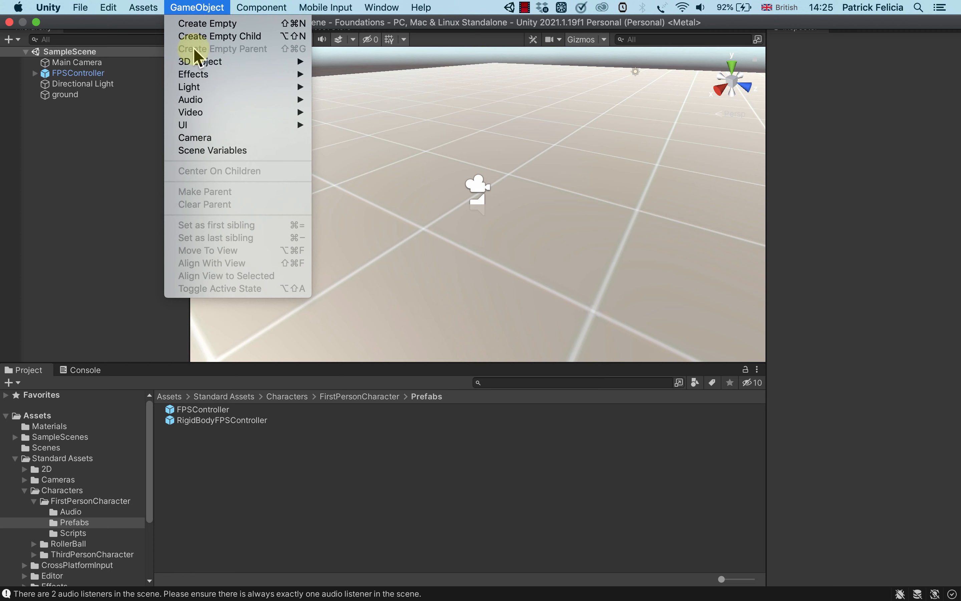
mouse_move(198, 61)
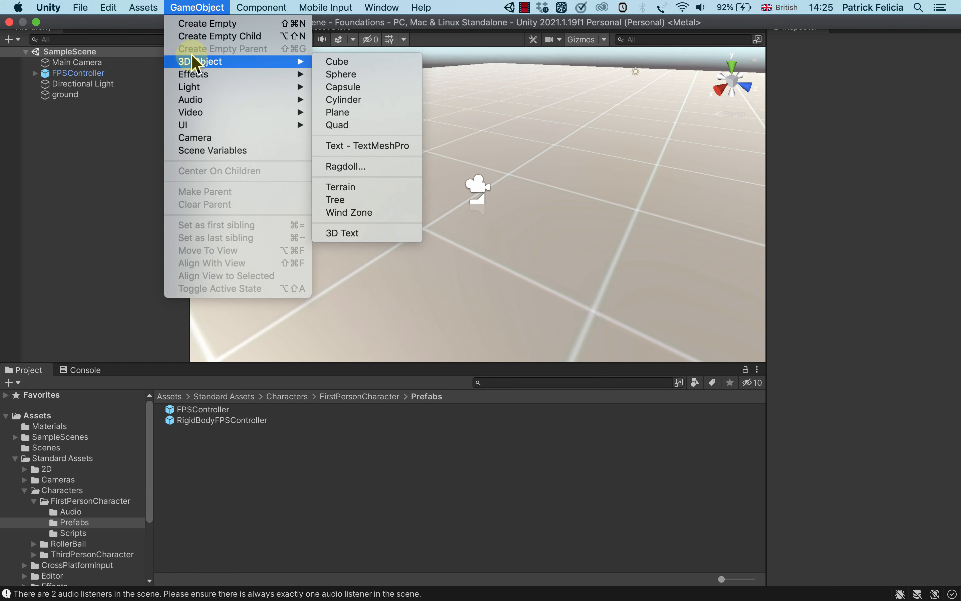
left_click(337, 63)
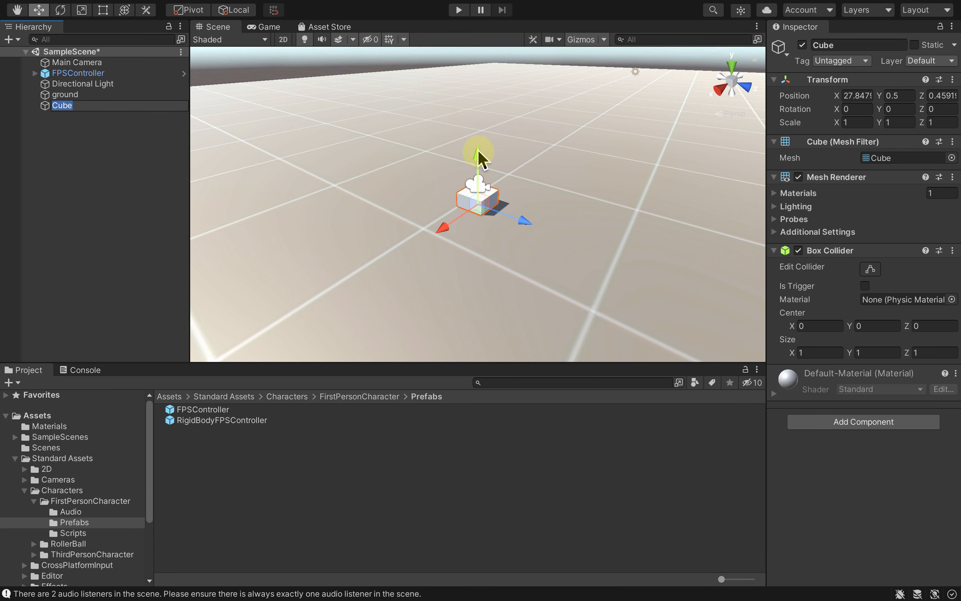
Step: Raise the cube above the ground to about Y 1.15 and focus the scene view on it
mouse_move(479, 155)
left_mouse_down()
mouse_move(483, 120)
mouse_move(481, 138)
left_mouse_up()
double_click(69, 106)
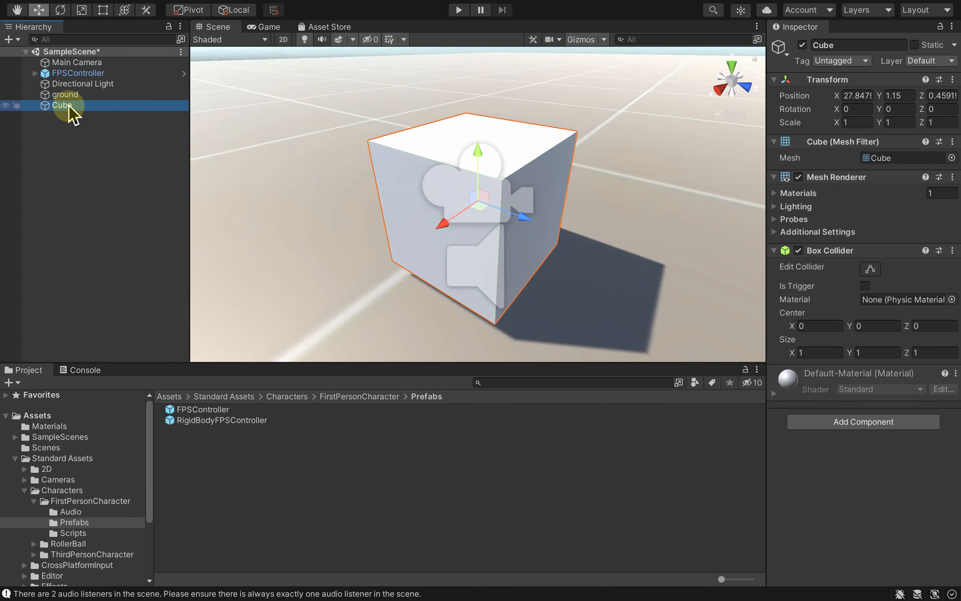
scroll(490, 163, "down", 5)
scroll(489, 157, "down", 5)
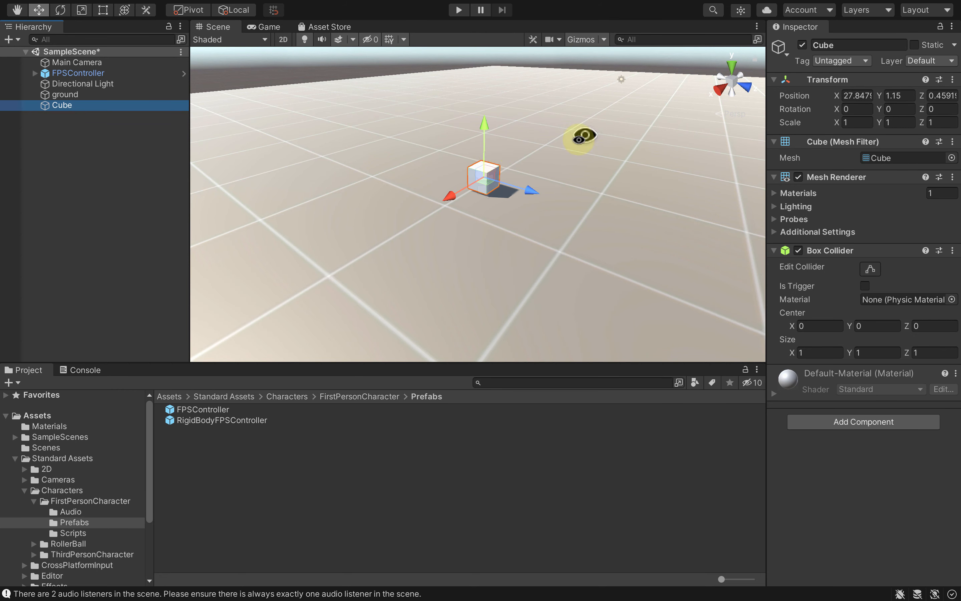
Step: Create a new material in the Assets folder and name it red
left_click(351, 451)
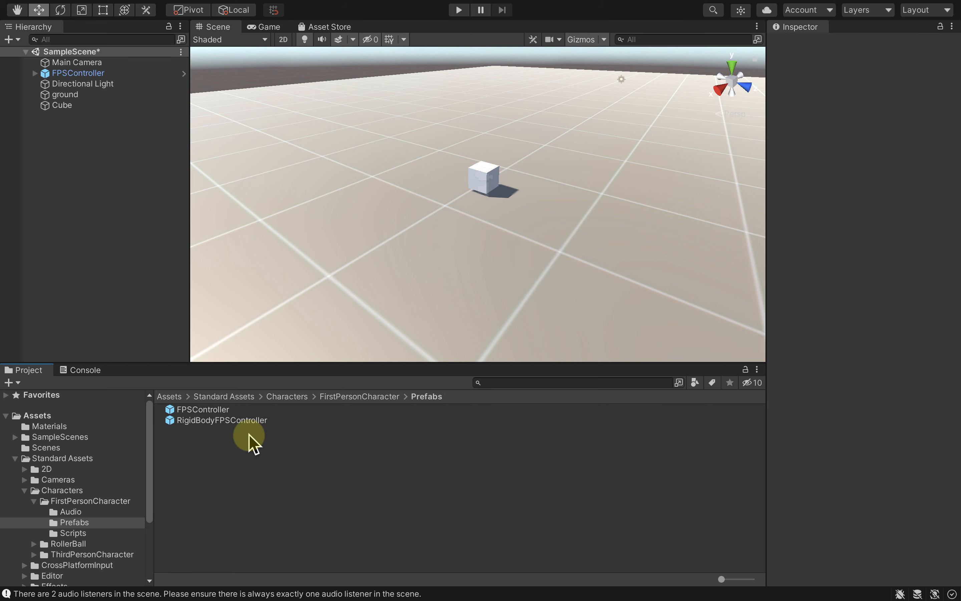
left_click(59, 417)
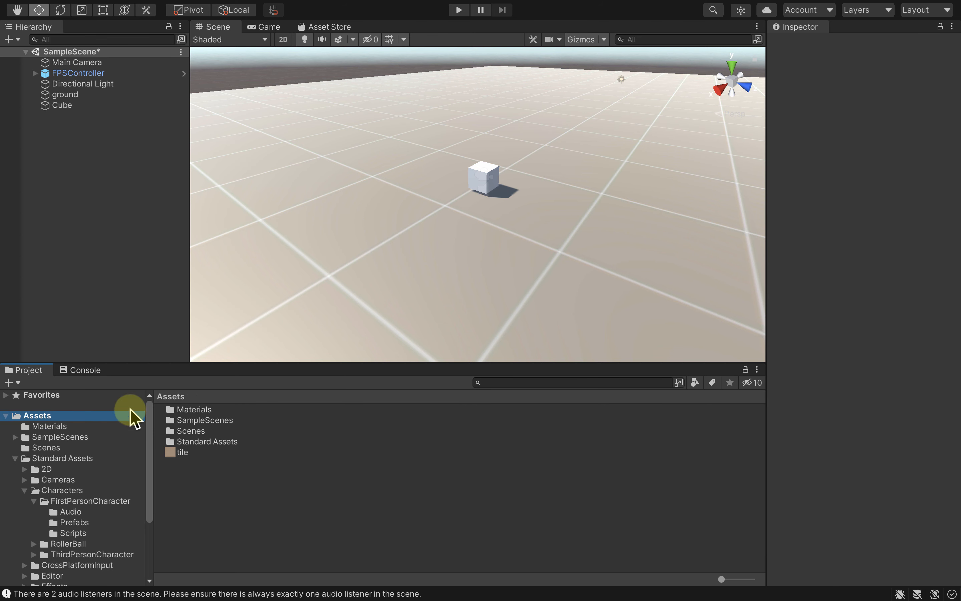
left_click(18, 383)
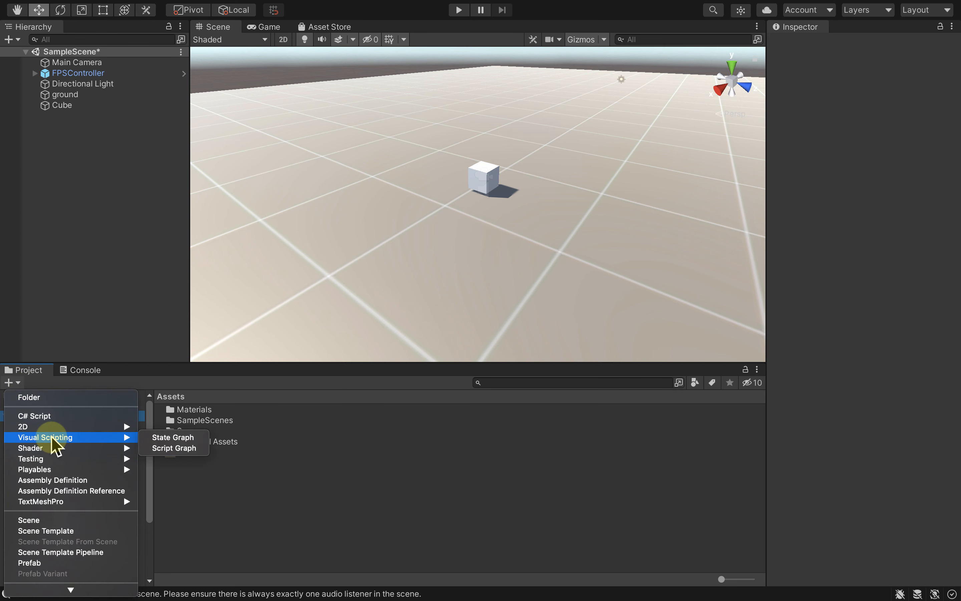
scroll(62, 483, "down", 3)
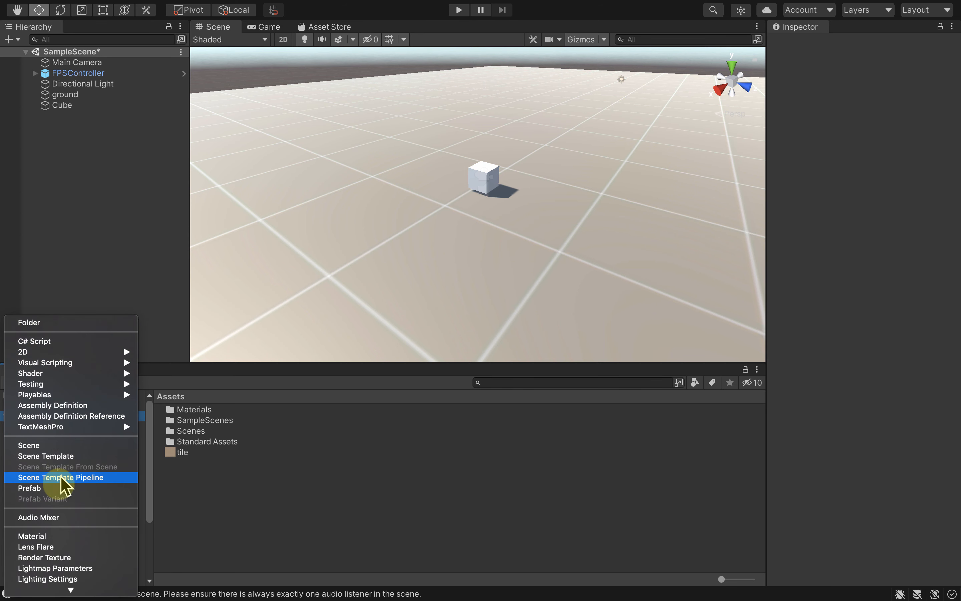
left_click(49, 534)
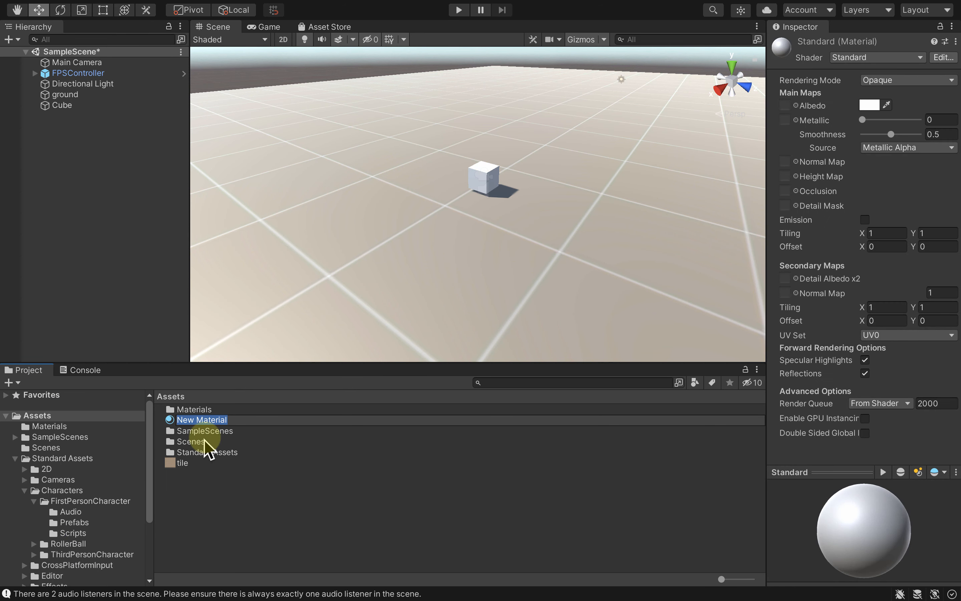
double_click(219, 421)
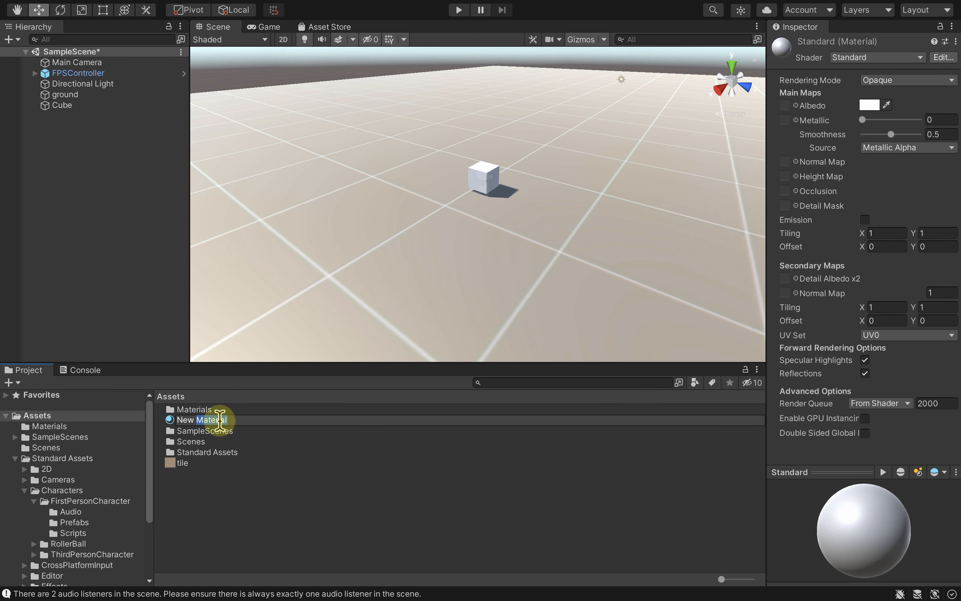
type("red")
key("Return")
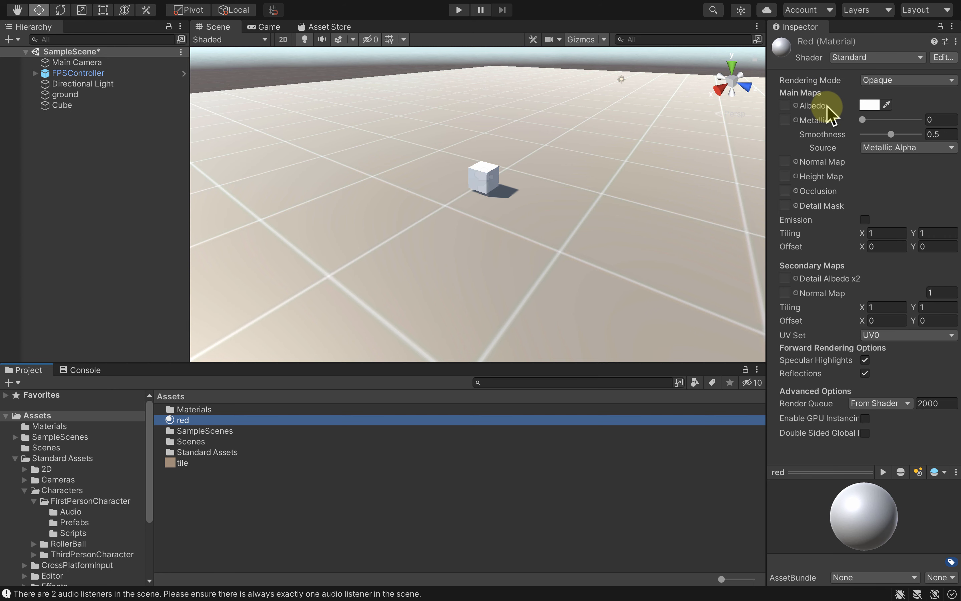
Step: Set the red material's albedo colour to red, hexadecimal DB0E0E
left_click(869, 104)
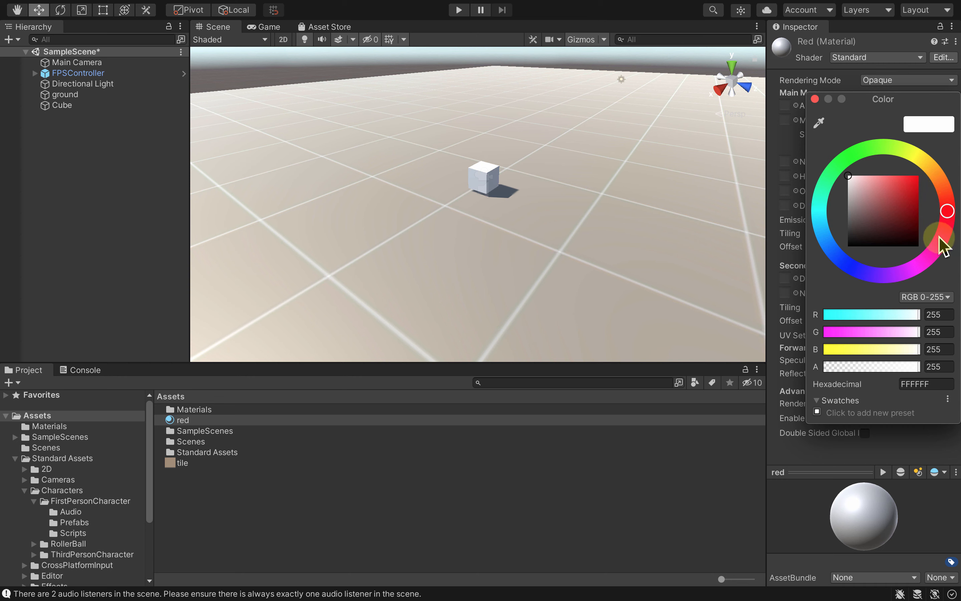
left_click(914, 185)
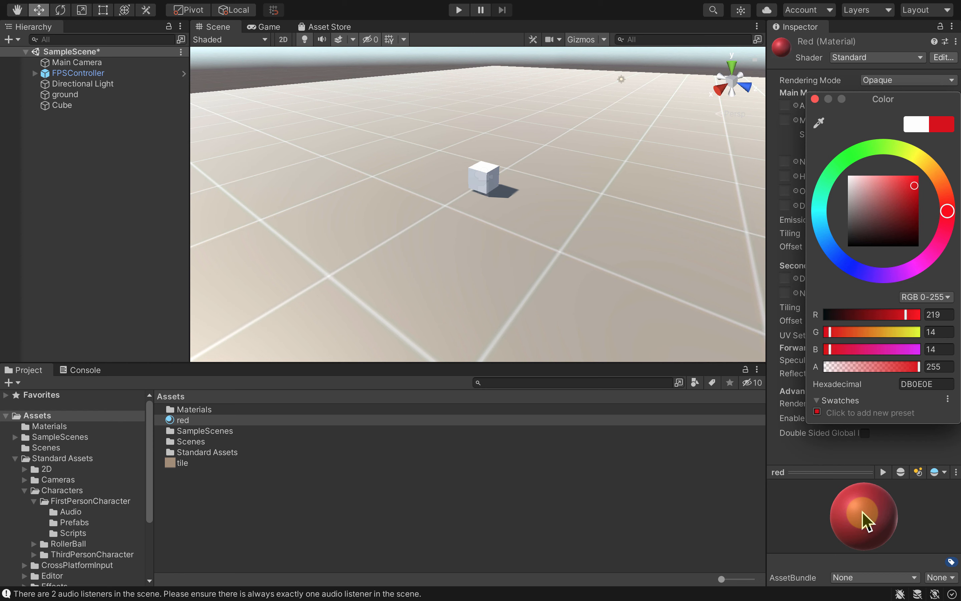
left_click(814, 99)
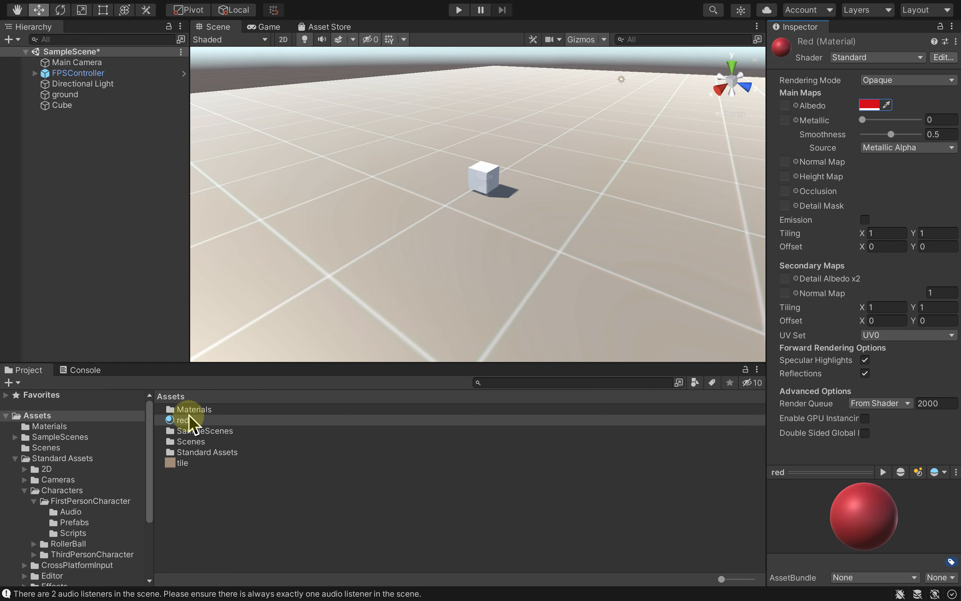
Step: Apply the red material to the cube in the scene and check it on the selected cube
left_click_drag(184, 419, 478, 180)
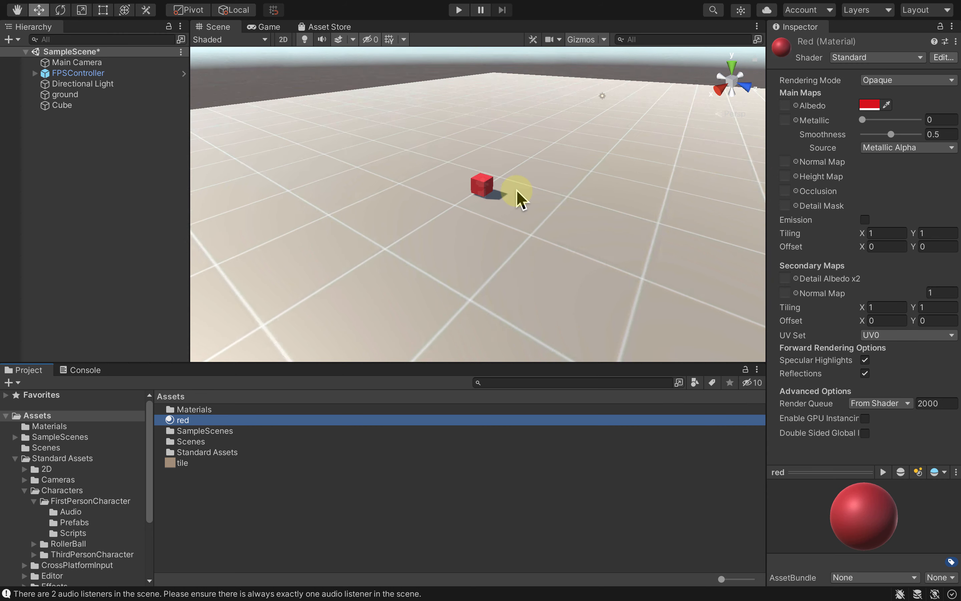
right_click_drag(564, 161, 564, 162)
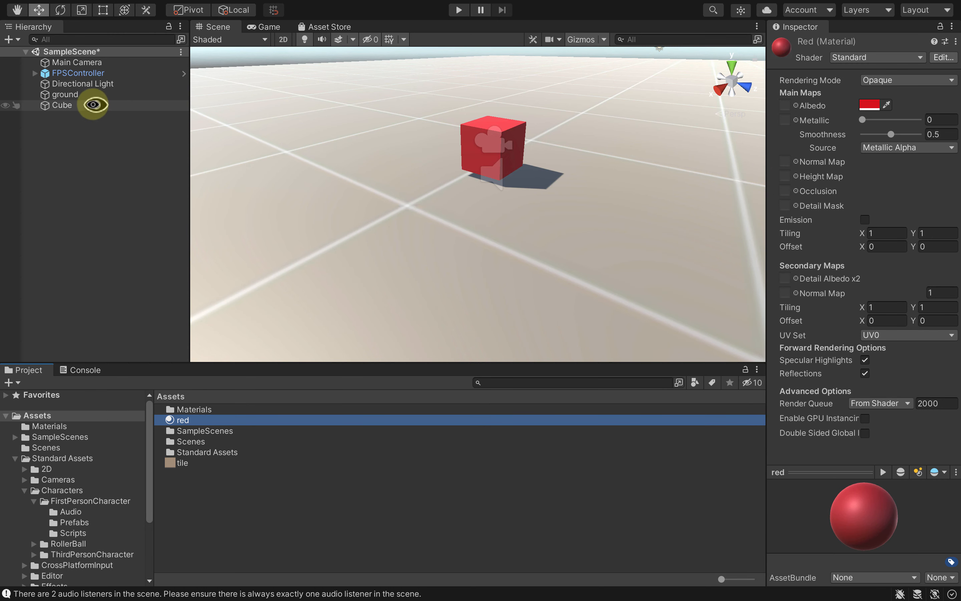
left_click(89, 106)
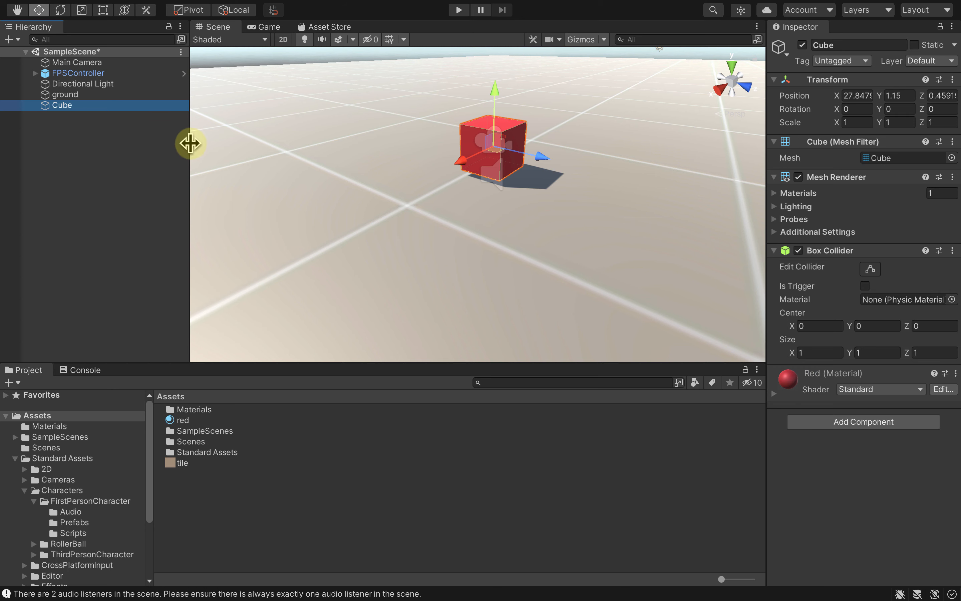
left_click(112, 147)
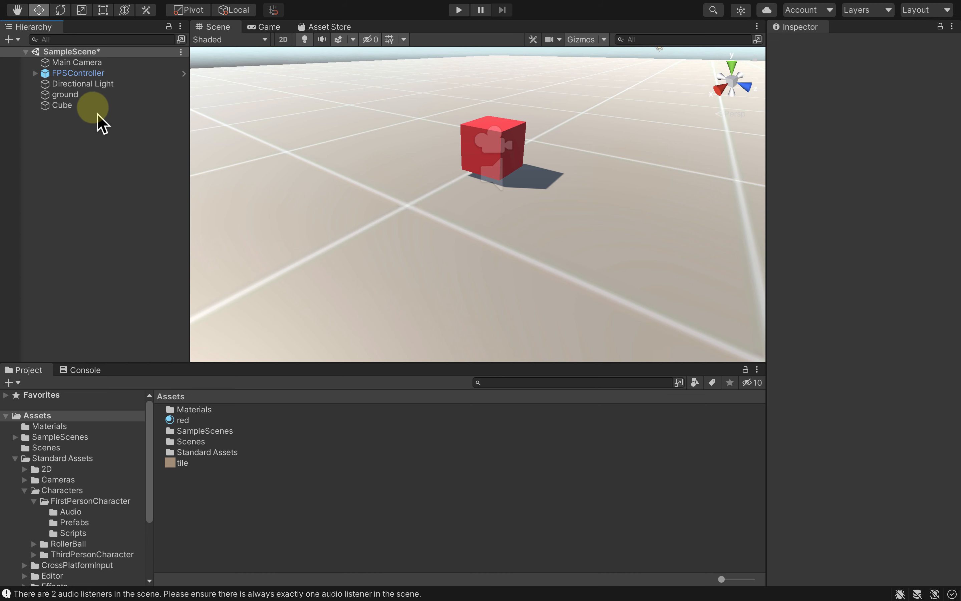
Step: Duplicate the red cube twice and space the copies in a row along the X axis, the last at about X 31.67
left_click(83, 105)
key("ctrl+d")
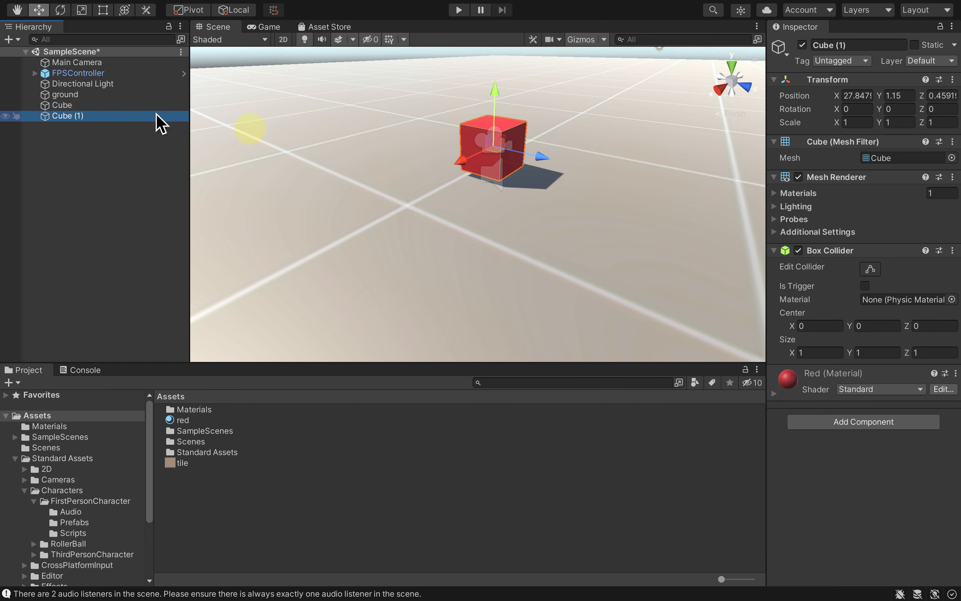
left_click_drag(460, 161, 266, 247)
key("ctrl+d")
scroll(390, 232, "up", 5)
scroll(391, 232, "down", 5)
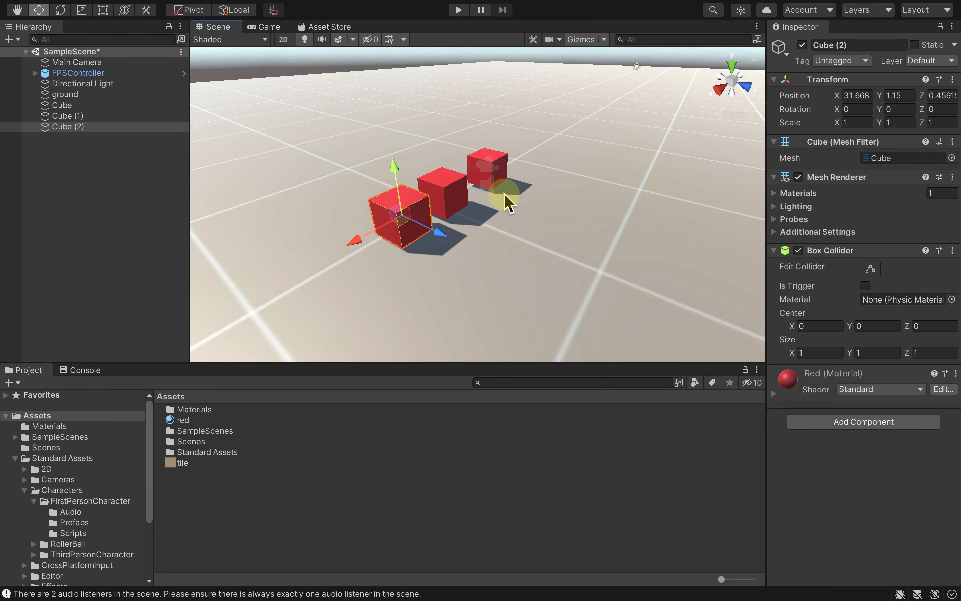
key("alt")
left_click_drag(486, 219, 322, 202, "alt")
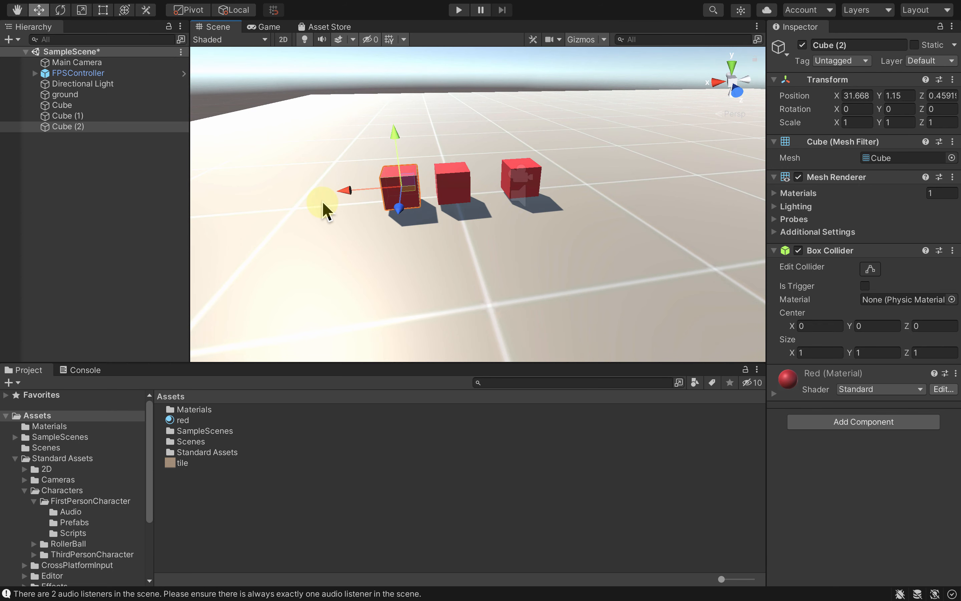
Step: Duplicate the red material in the Assets folder and compare the copy with the original
left_click(196, 419)
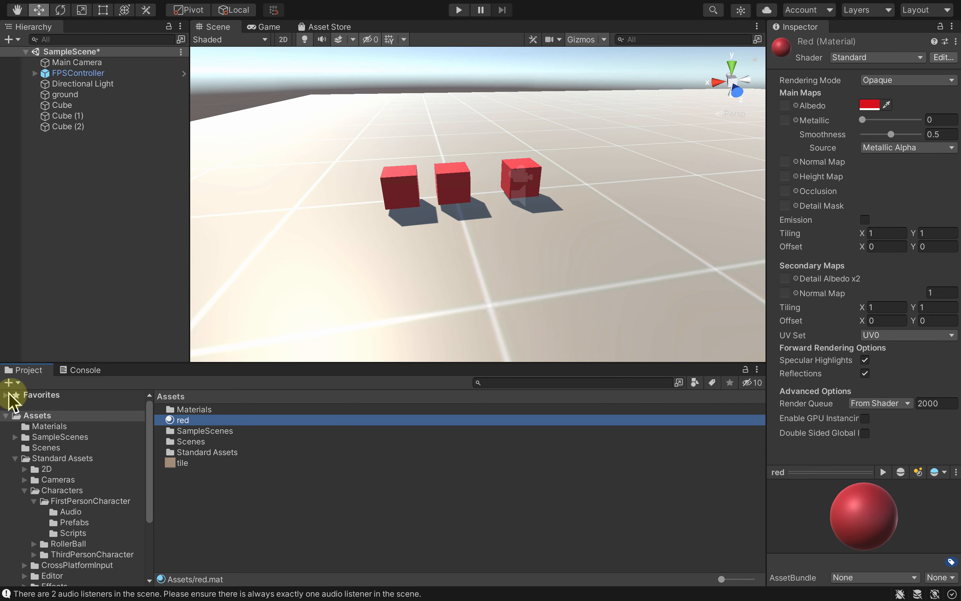
left_click(235, 443)
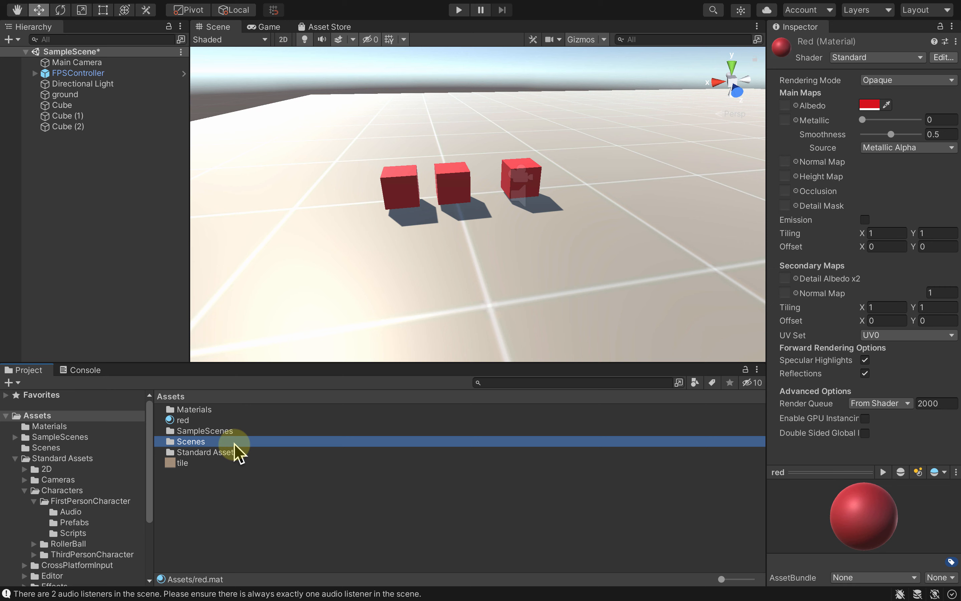
left_click(200, 419)
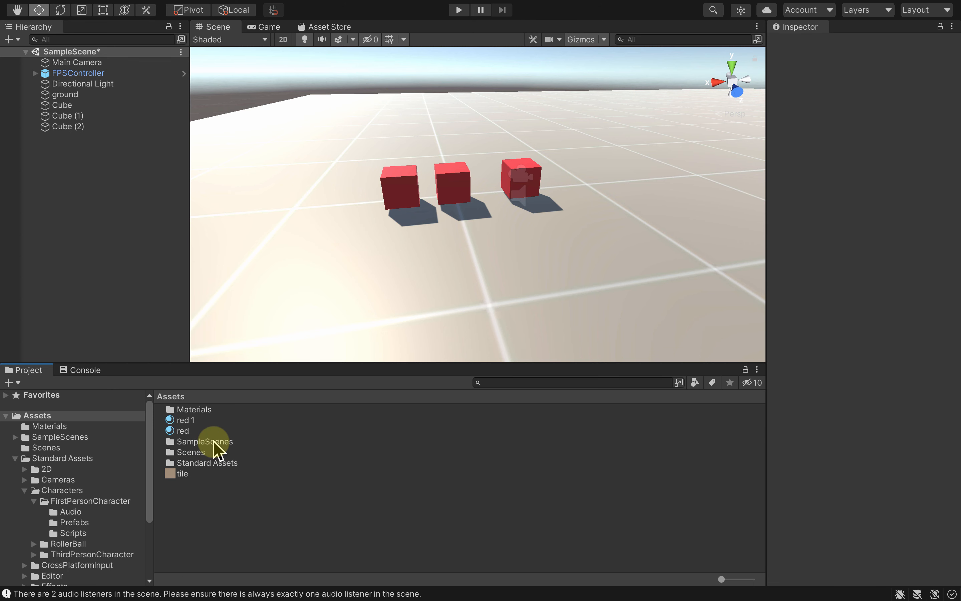
left_click(190, 419)
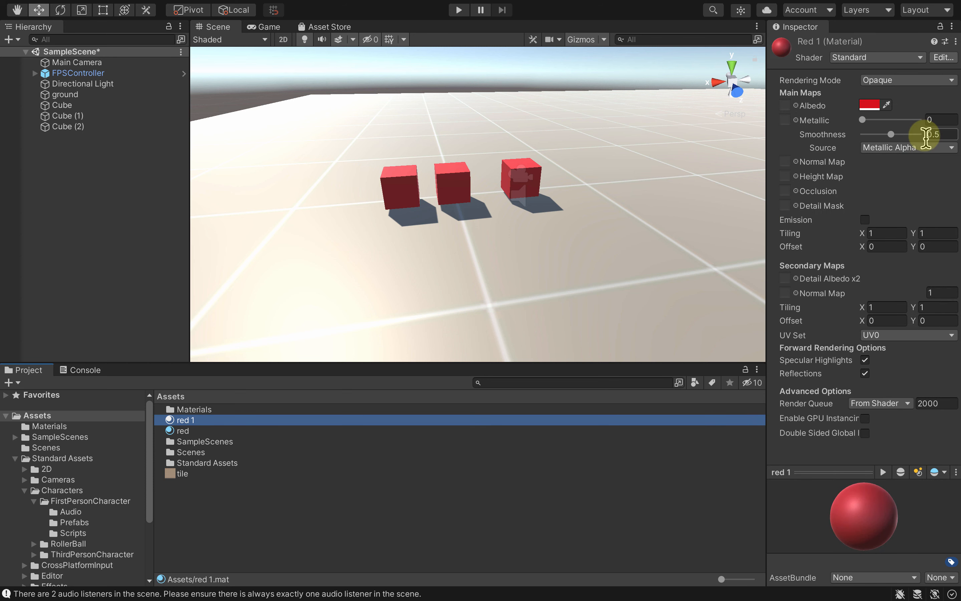
left_click(202, 430)
Step: Rename the duplicated red material as green
left_click(200, 419)
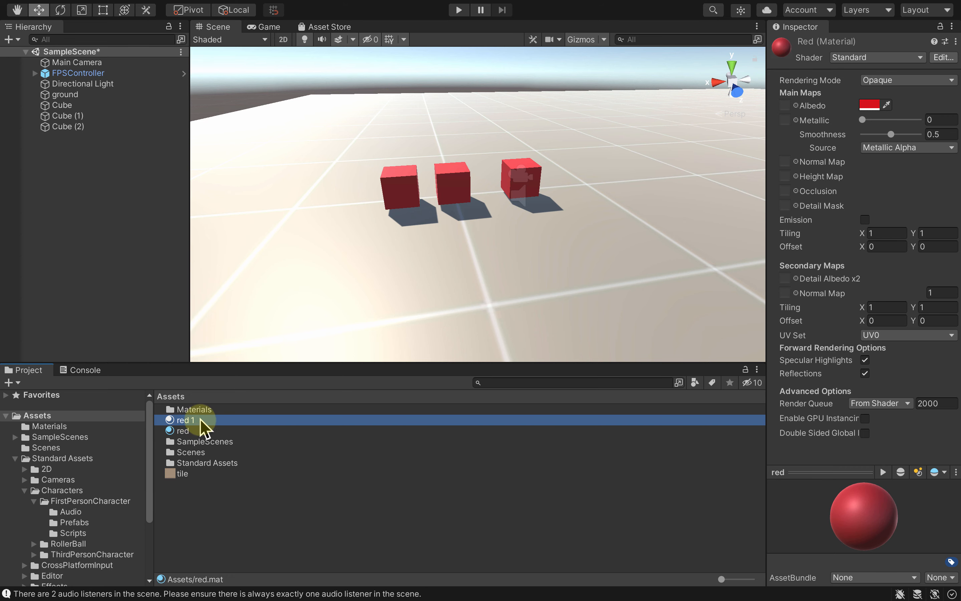
right_click(188, 421)
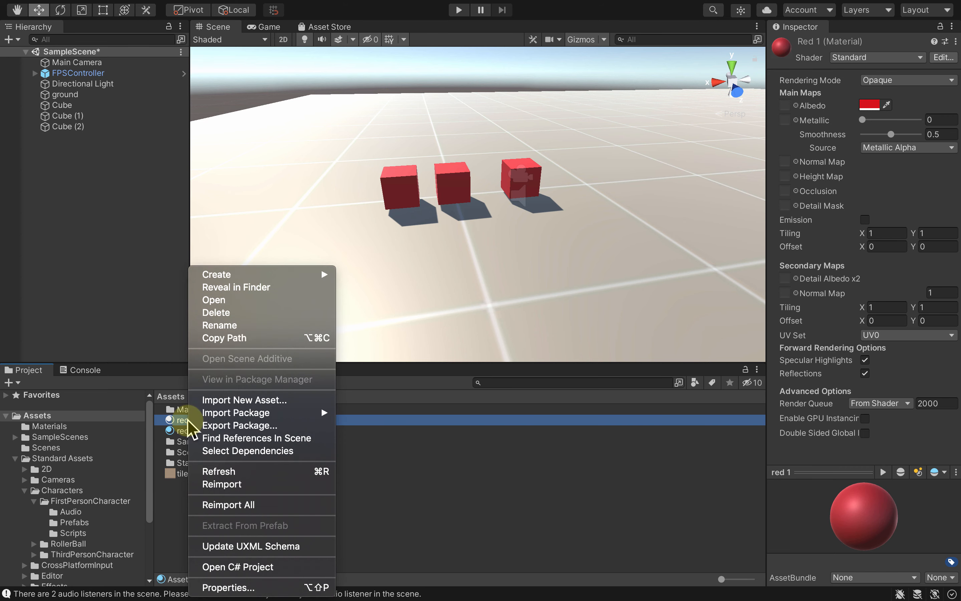
left_click(246, 326)
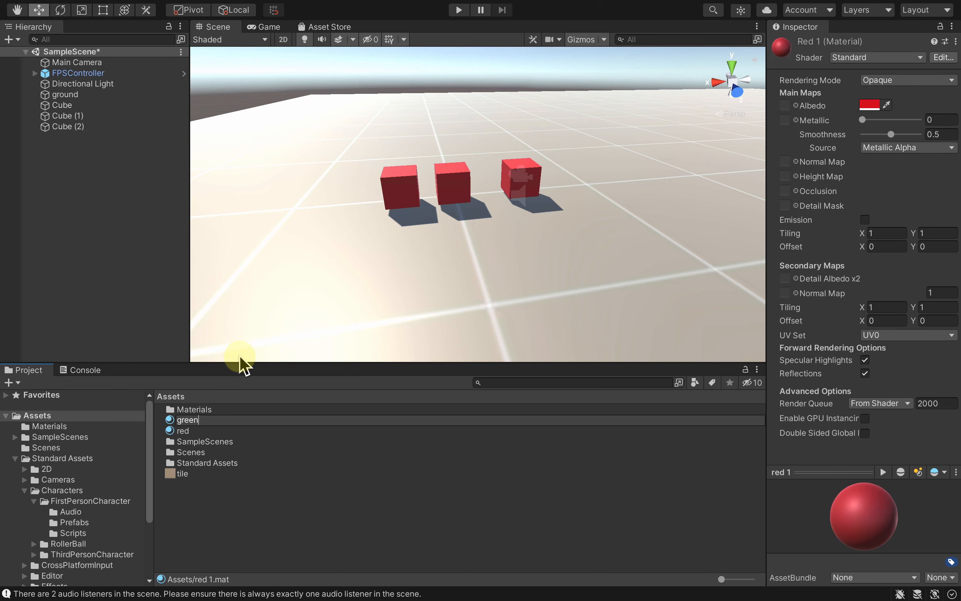
key("Return")
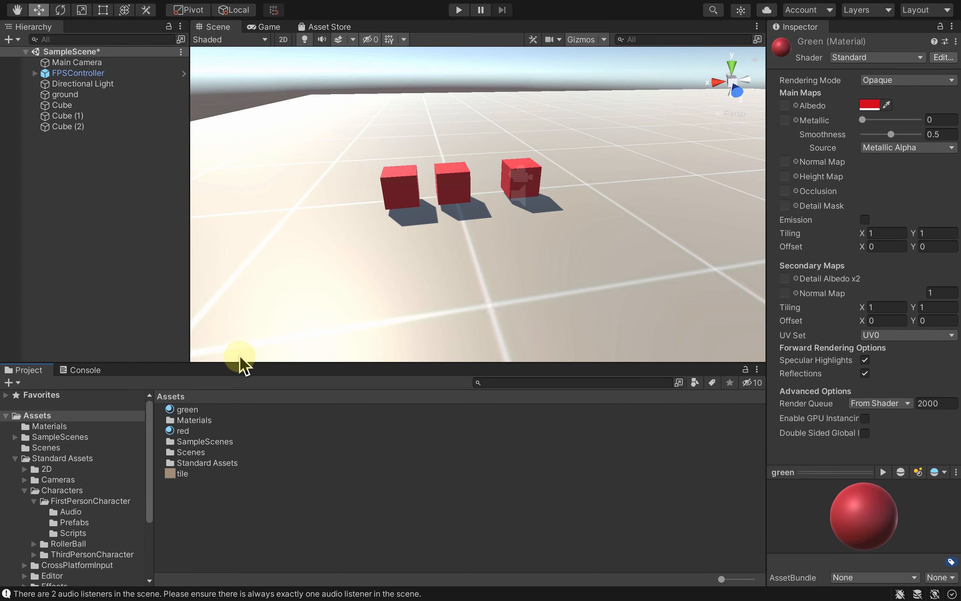
Step: Set the green material's albedo colour to 52DB0E and apply the material to the middle cube
left_click(217, 410)
left_click(871, 105)
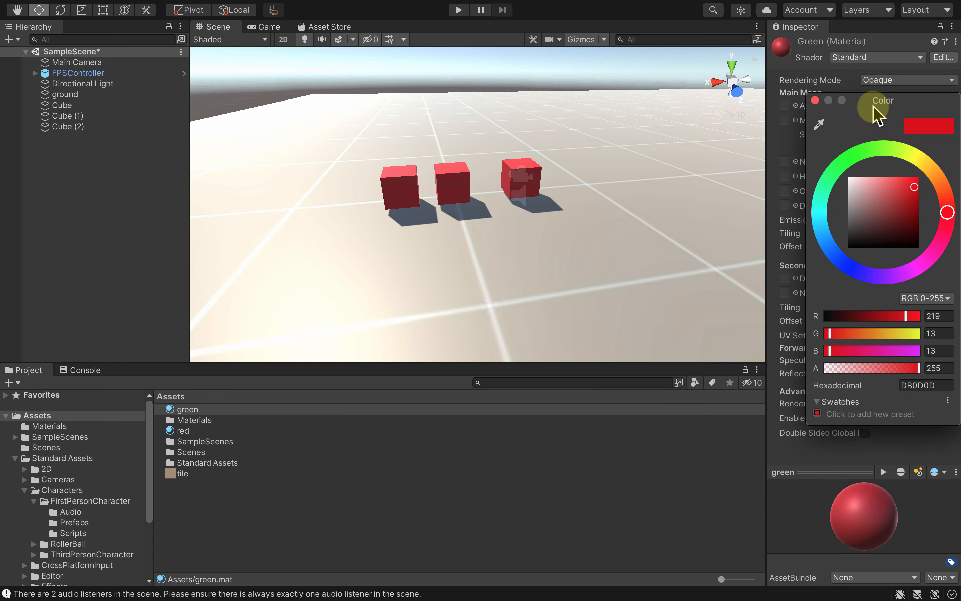
left_click(872, 150)
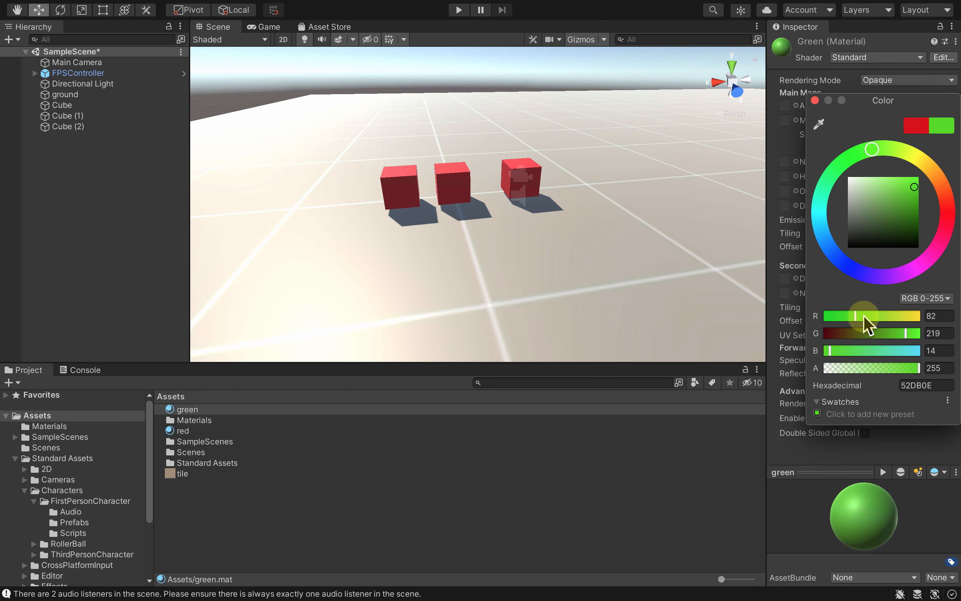
left_click(814, 101)
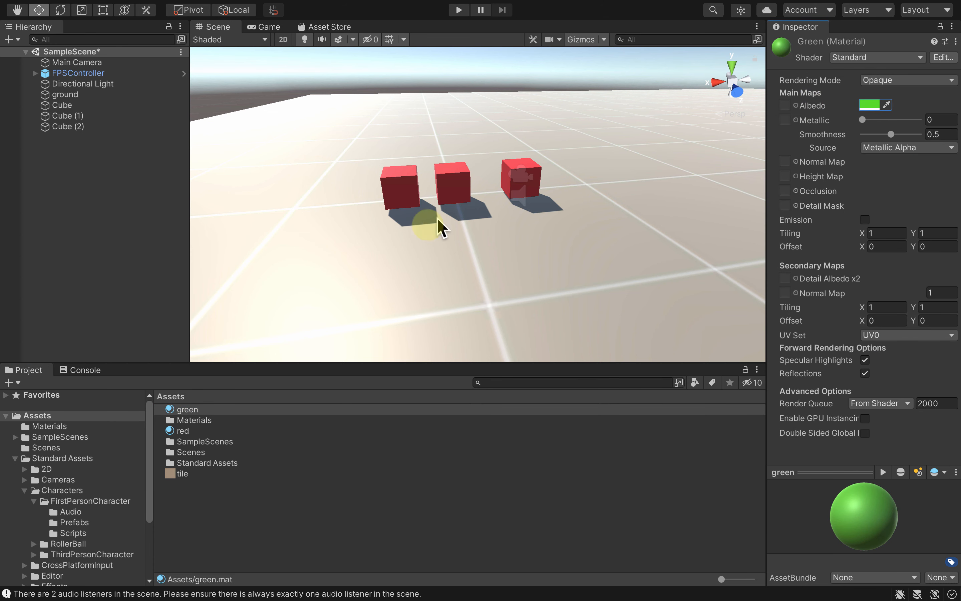
left_click(190, 410)
left_click_drag(190, 411, 457, 200)
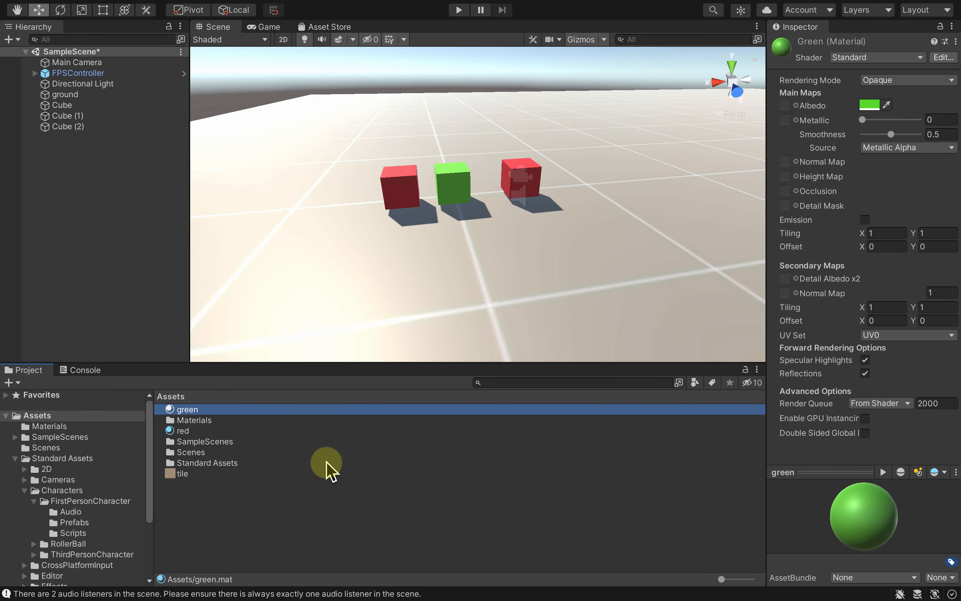
Step: Create a new material in the Assets folder and name it yellow
left_click(215, 512)
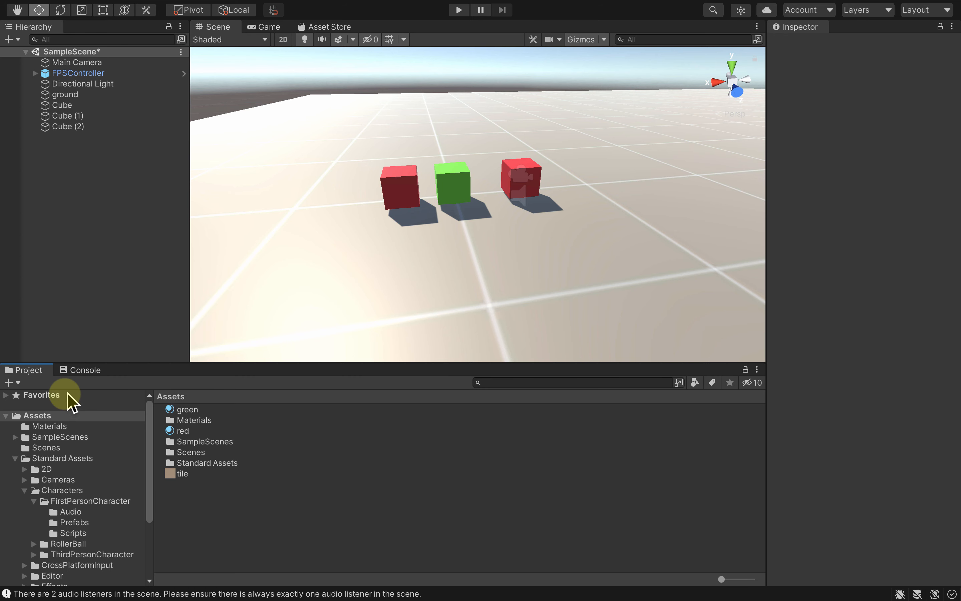
left_click(17, 384)
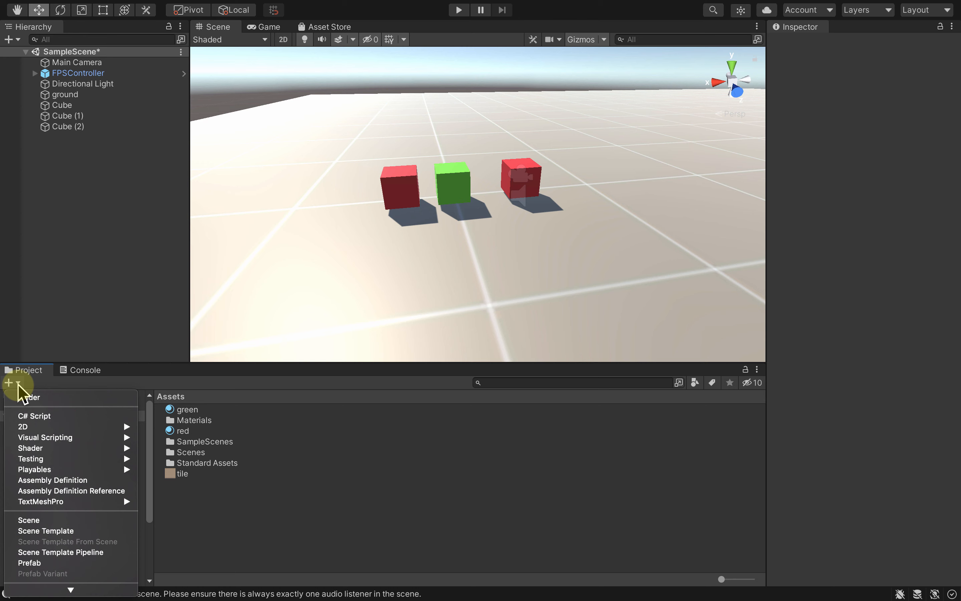
scroll(43, 489, "down", 5)
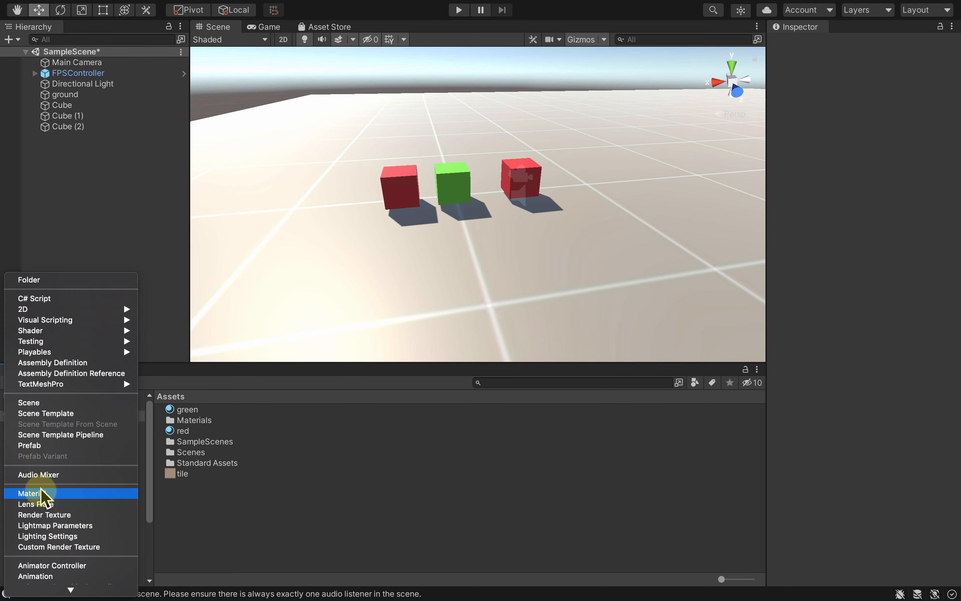
left_click(44, 494)
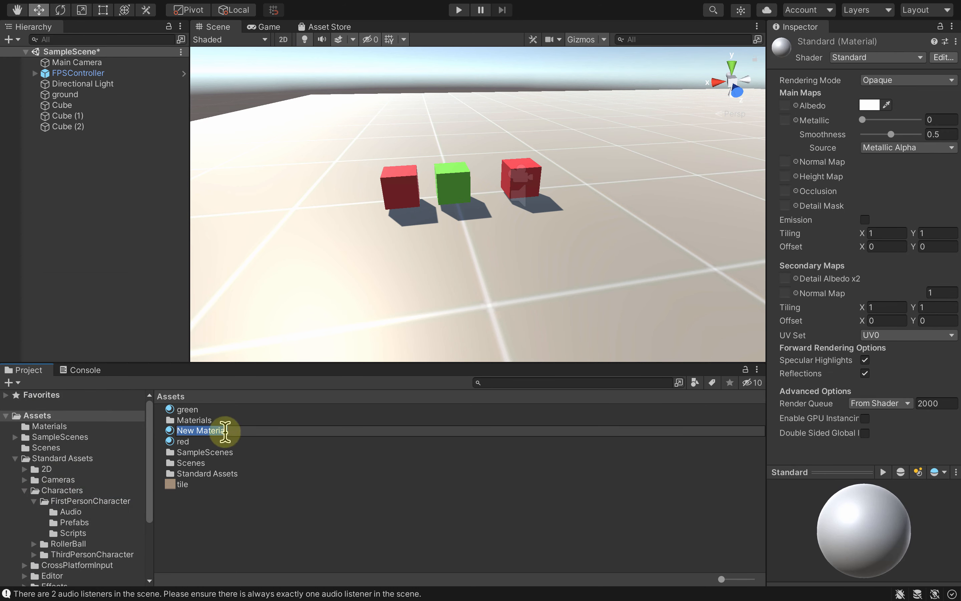
type("yellow")
key("Return")
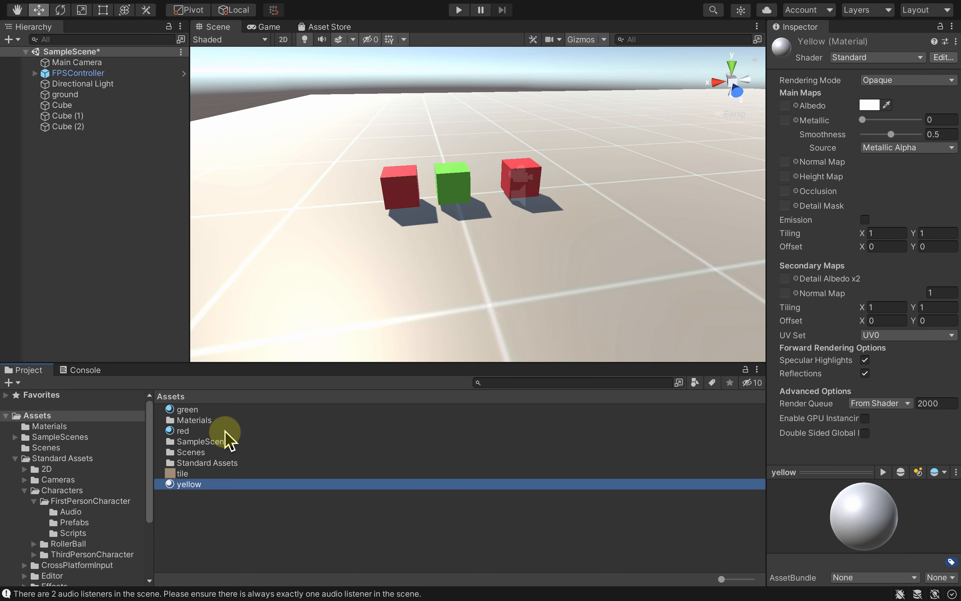
Step: Set the yellow material's albedo colour to DED742 and apply the material to Cube (2), the end cube beside the green one
left_click(869, 105)
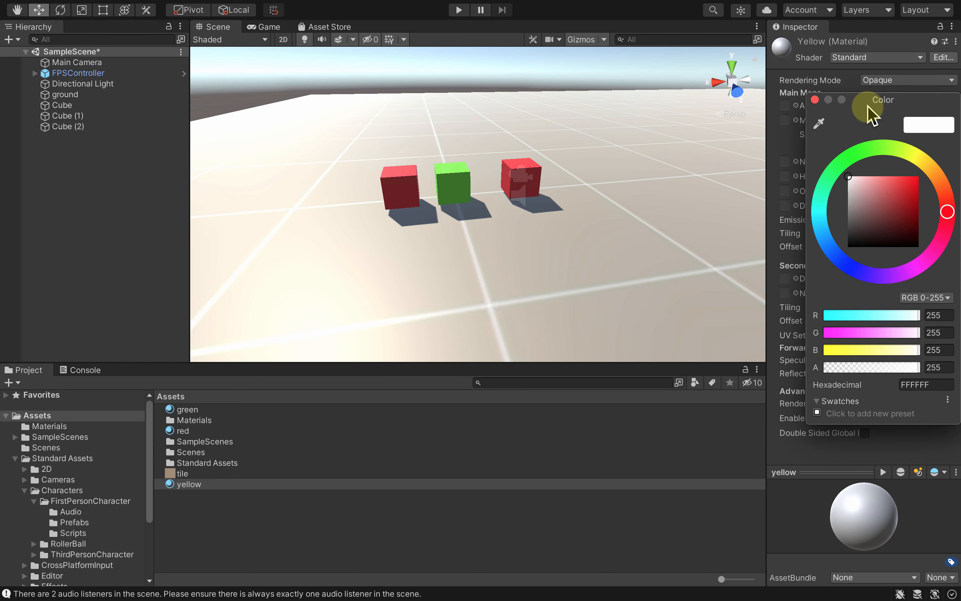
left_click(916, 156)
left_click(898, 185)
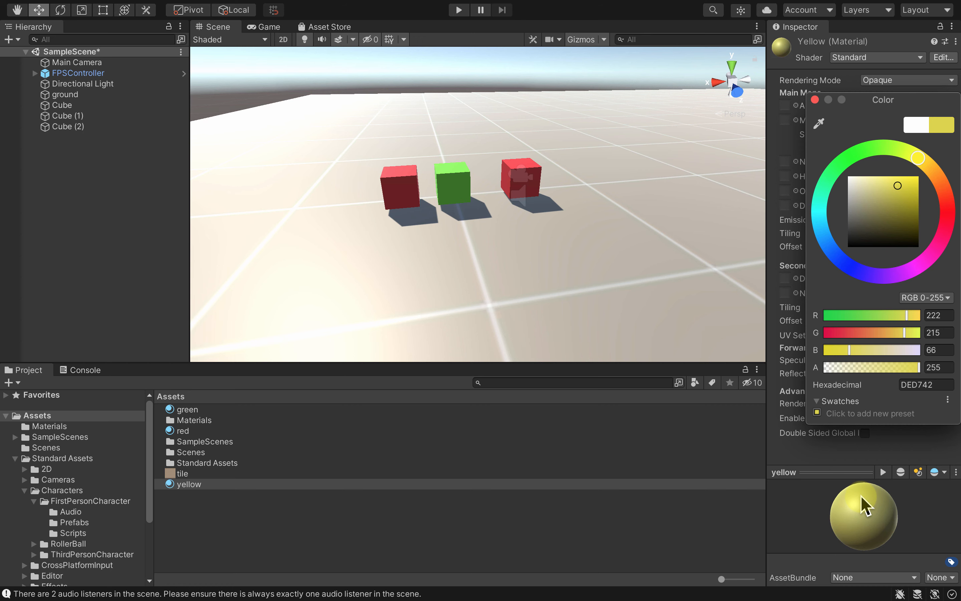
left_click_drag(198, 483, 398, 194)
left_click_drag(398, 195, 399, 196)
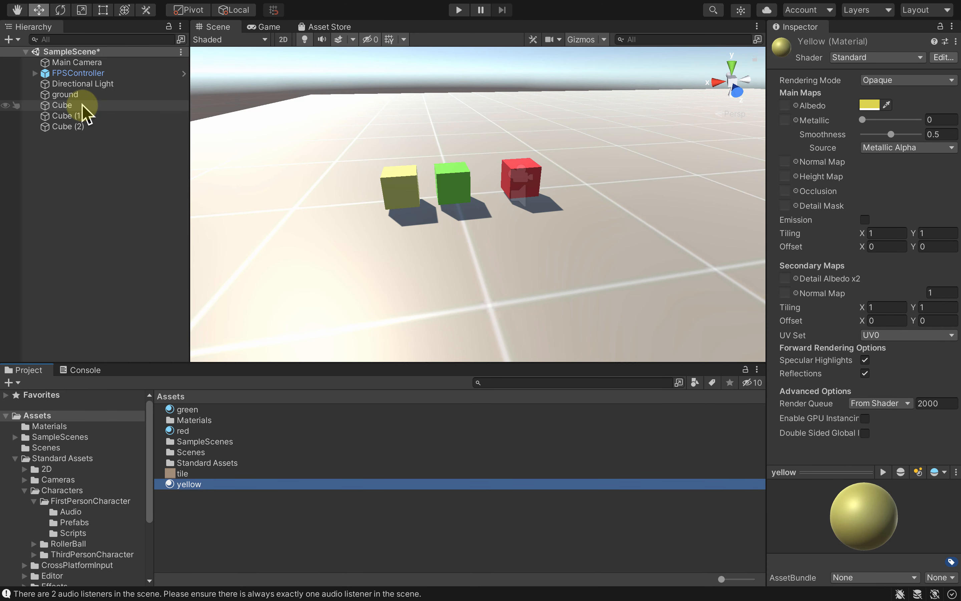
Step: Identify which object is the red cube and rename it as red_cube
left_click(79, 115)
left_click(78, 126)
left_click(72, 105)
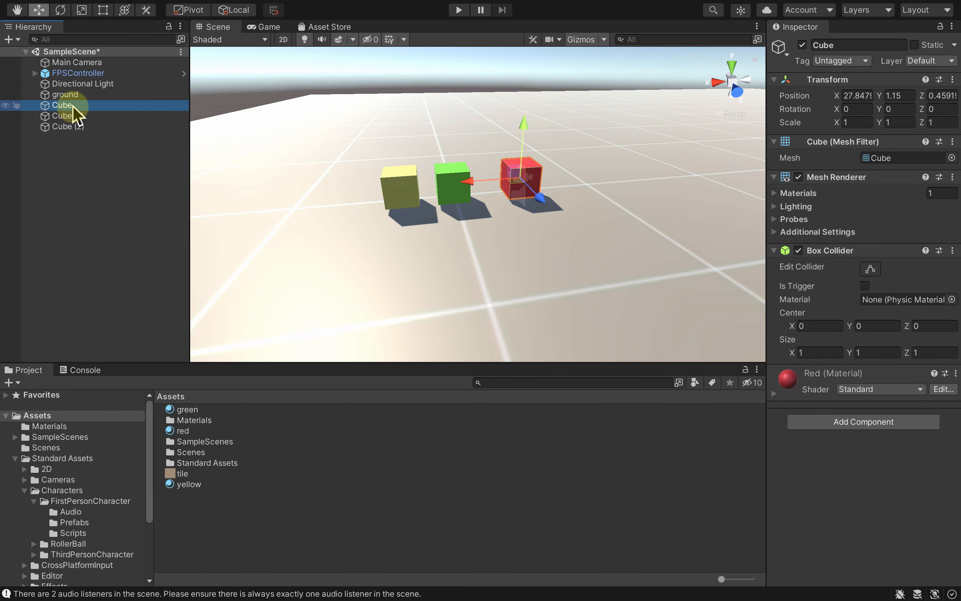
double_click(72, 105)
right_click(73, 104)
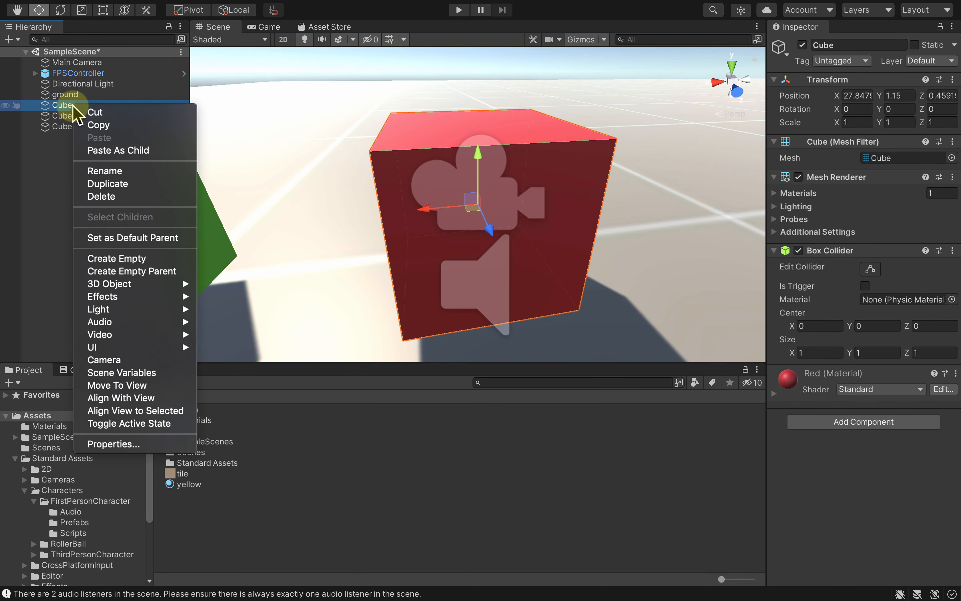
left_click(98, 170)
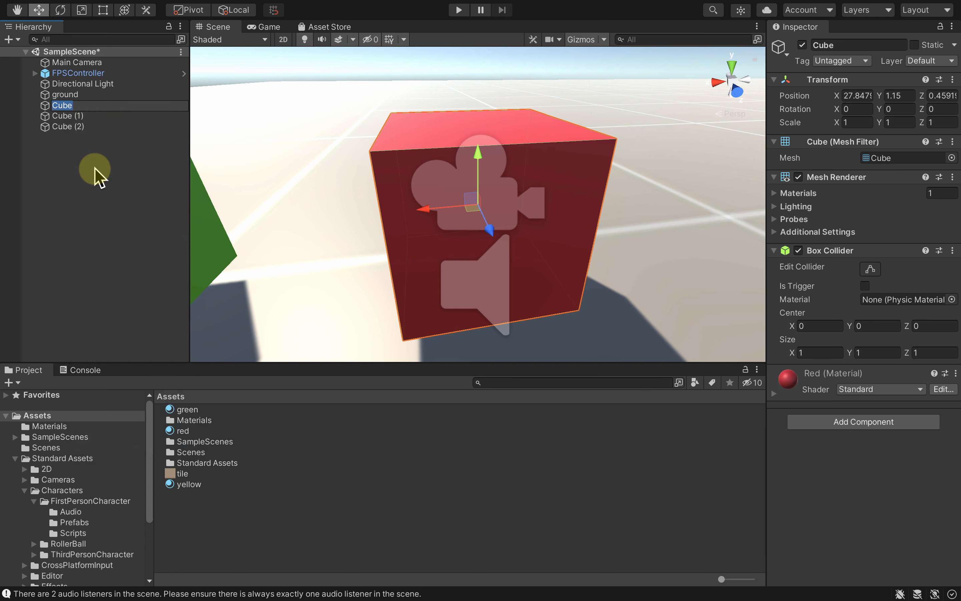
type("red_cube")
key("Return")
Step: Rename Cube (1), the green middle cube, as green_cube
left_click(67, 116)
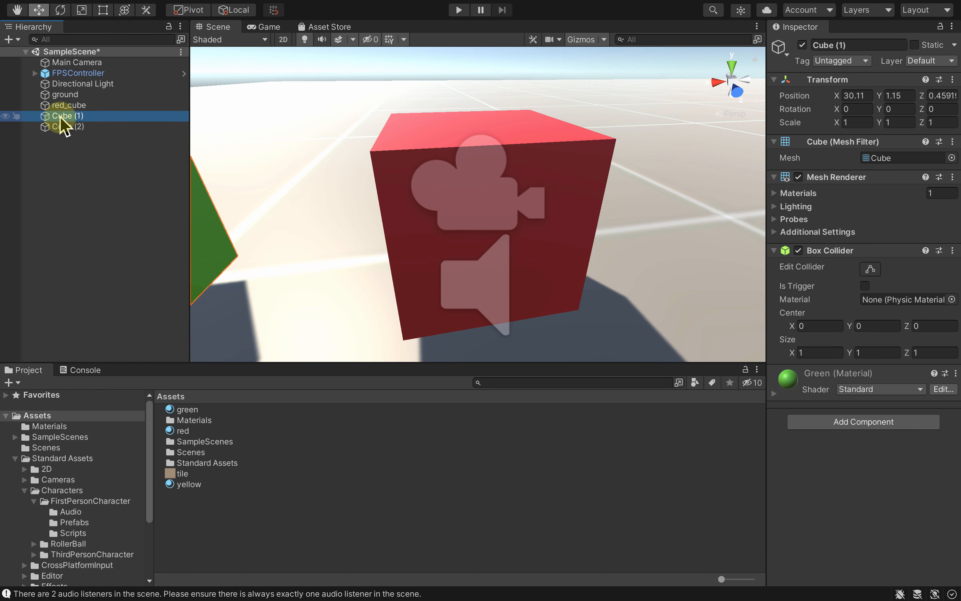
right_click(60, 118)
key("Escape")
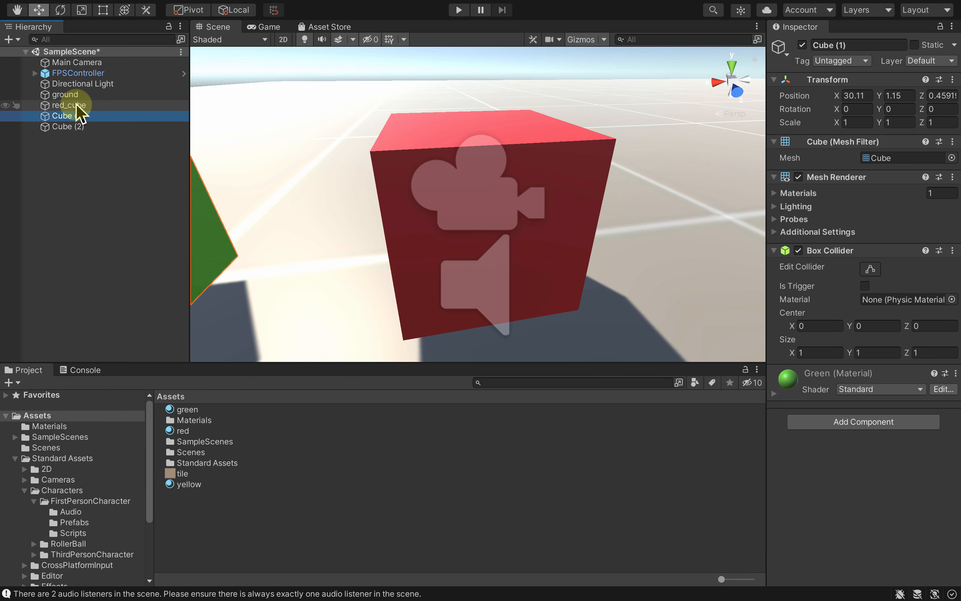
left_click(76, 105)
left_click(76, 114)
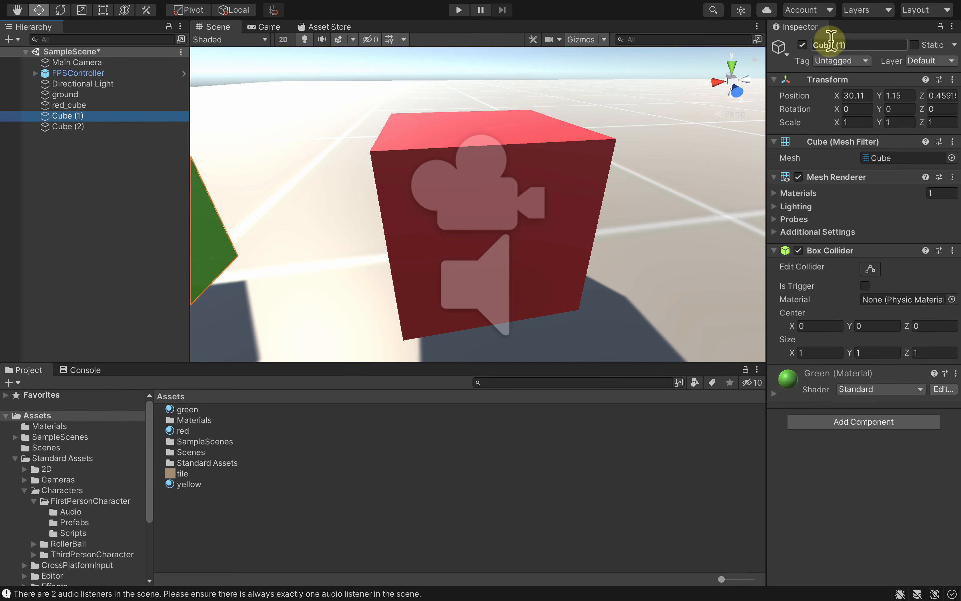
left_click(848, 44)
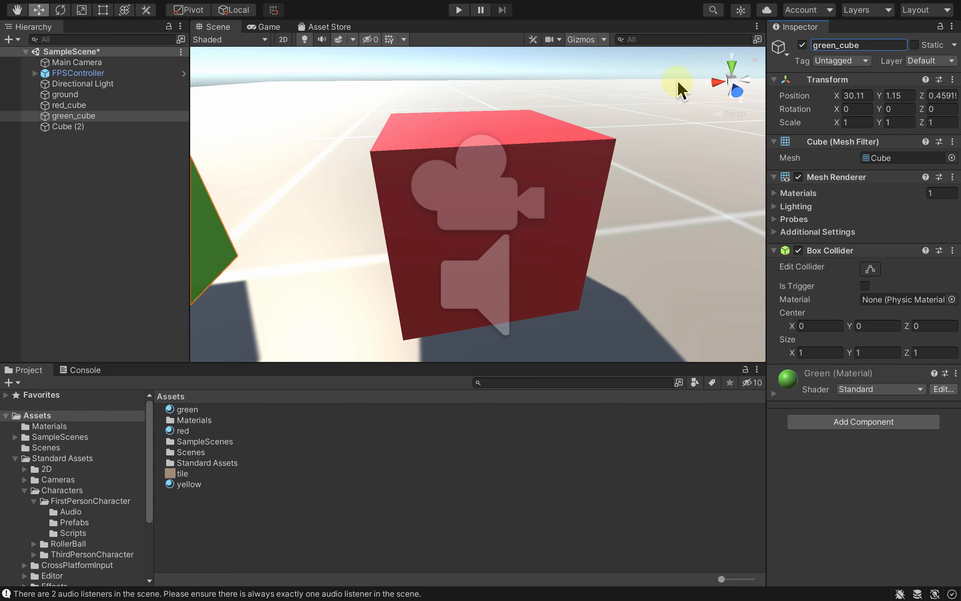
Step: Rename Cube (2), the yellow cube, as yellow_cube
left_click(100, 127)
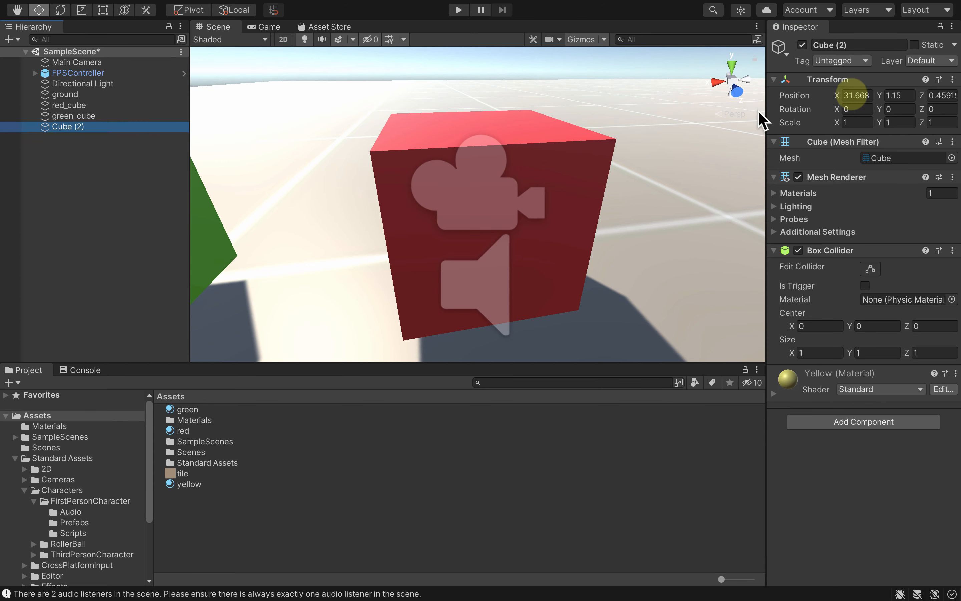
left_click(855, 45)
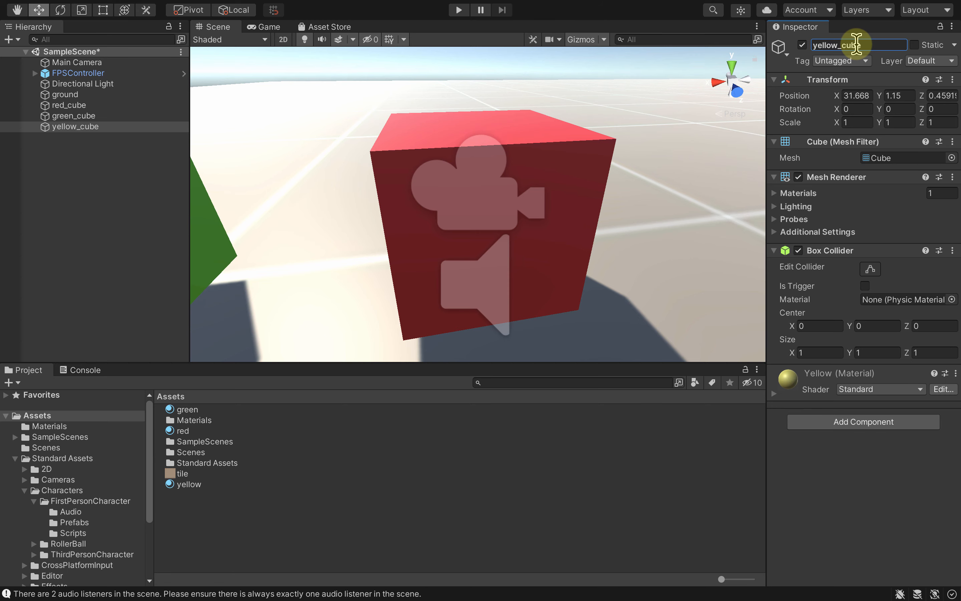
key("f")
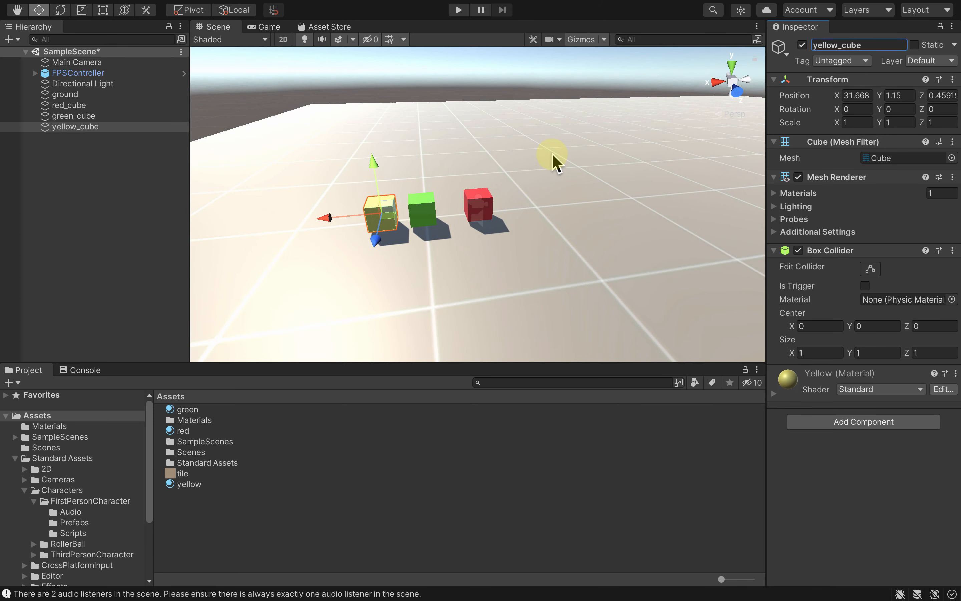
Step: Select the red, green and yellow cubes in turn to check their new names
left_click(99, 105)
left_click(96, 116)
left_click(92, 127)
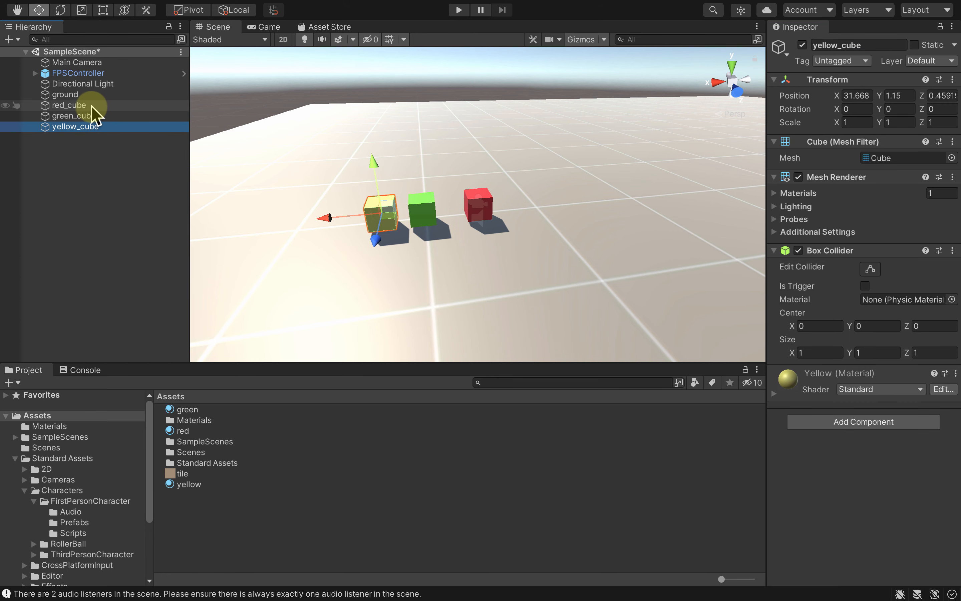
left_click(91, 105)
left_click(91, 116)
left_click(88, 127)
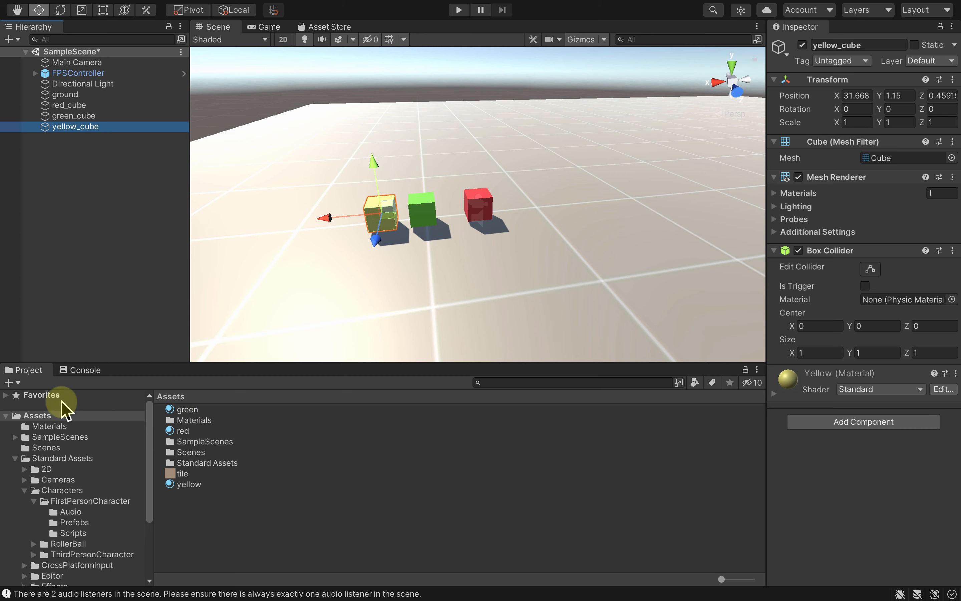
Step: Review the available asset creation types and examine the green material's settings
left_click(12, 383)
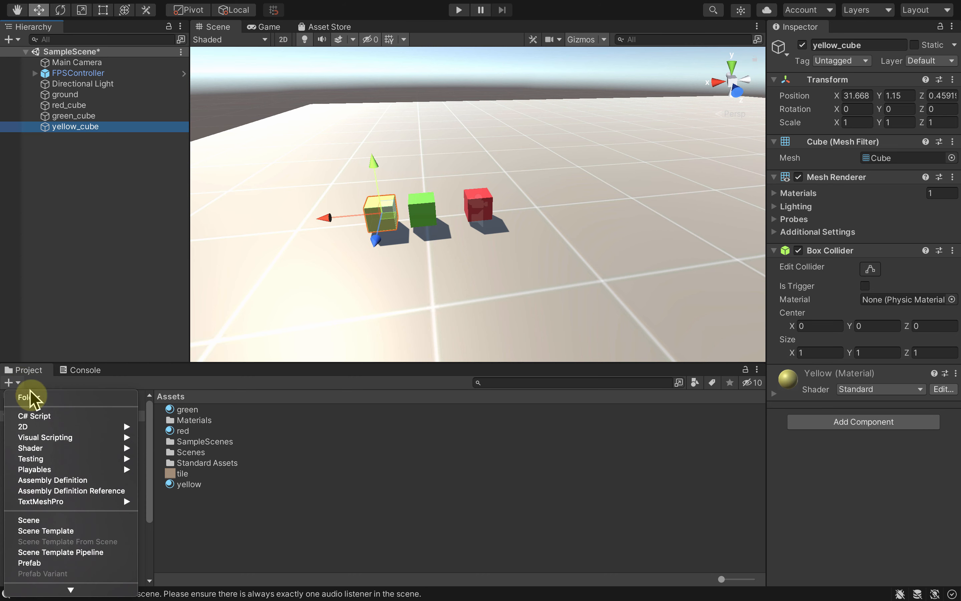
scroll(35, 476, "down", 3)
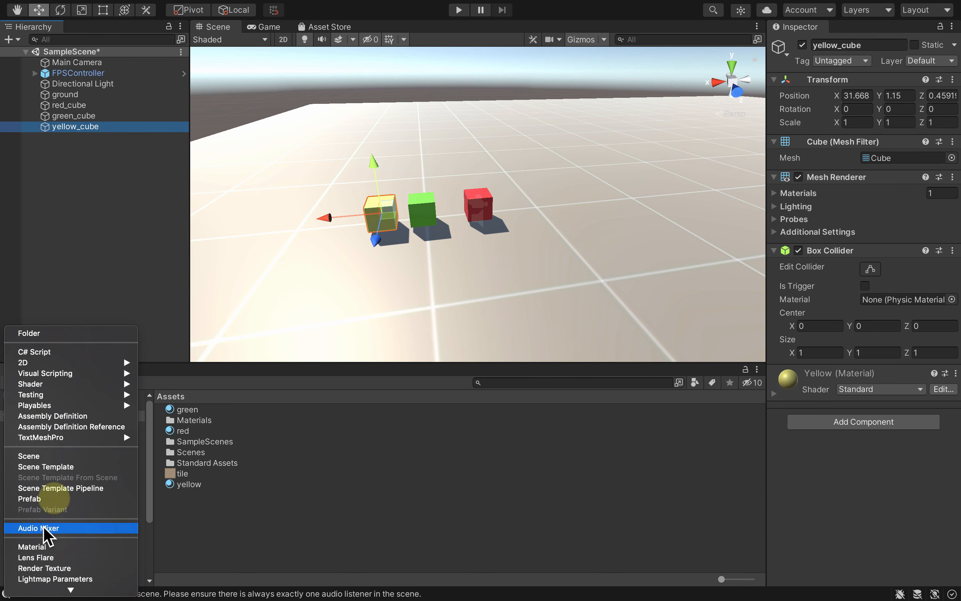
key("Escape")
left_click(205, 412)
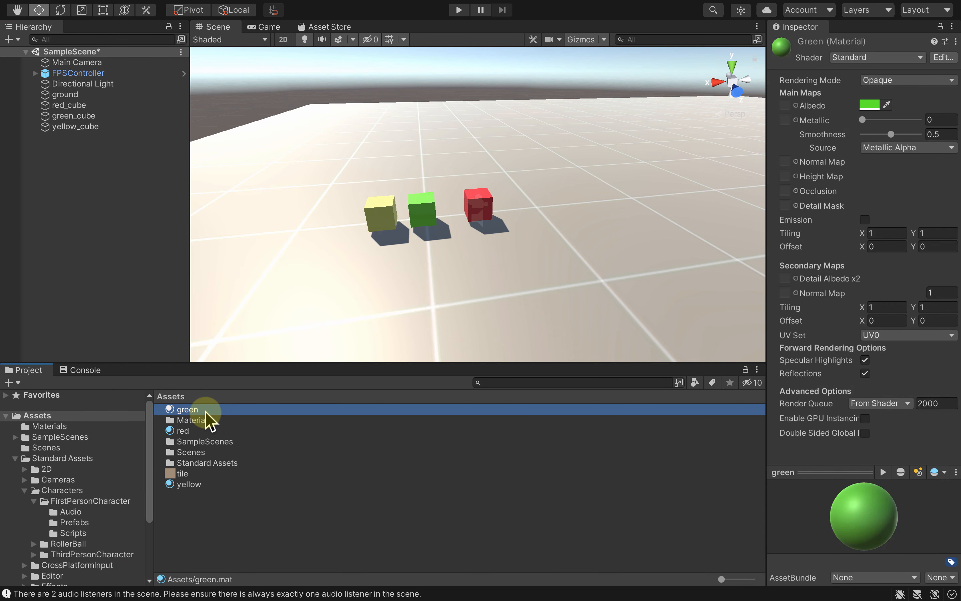